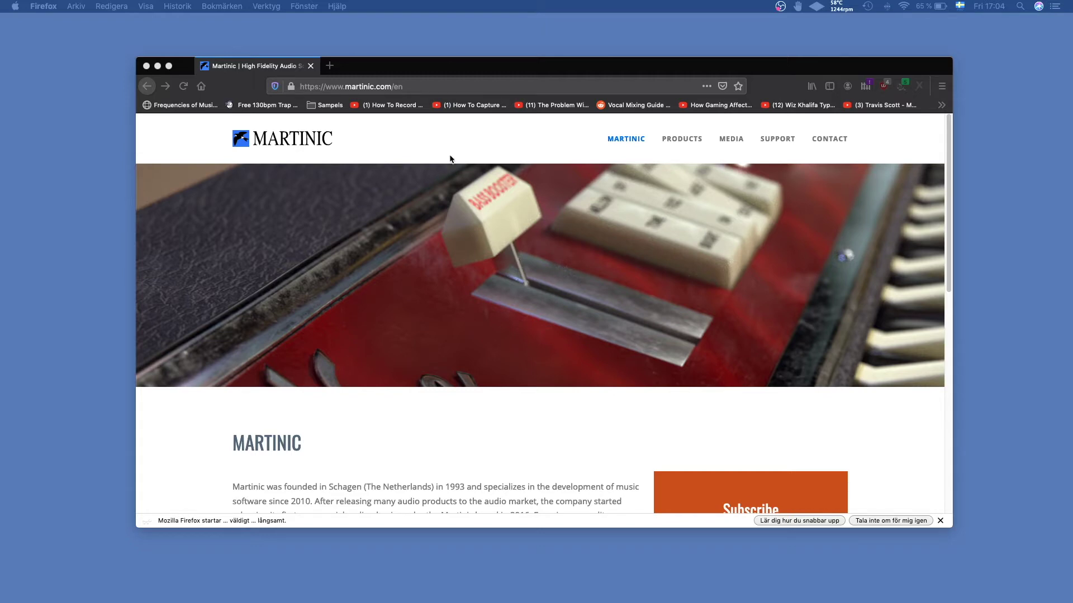
# - Go from Martinic's Products page to the Kee Bass product page
pyautogui.click(682, 139)
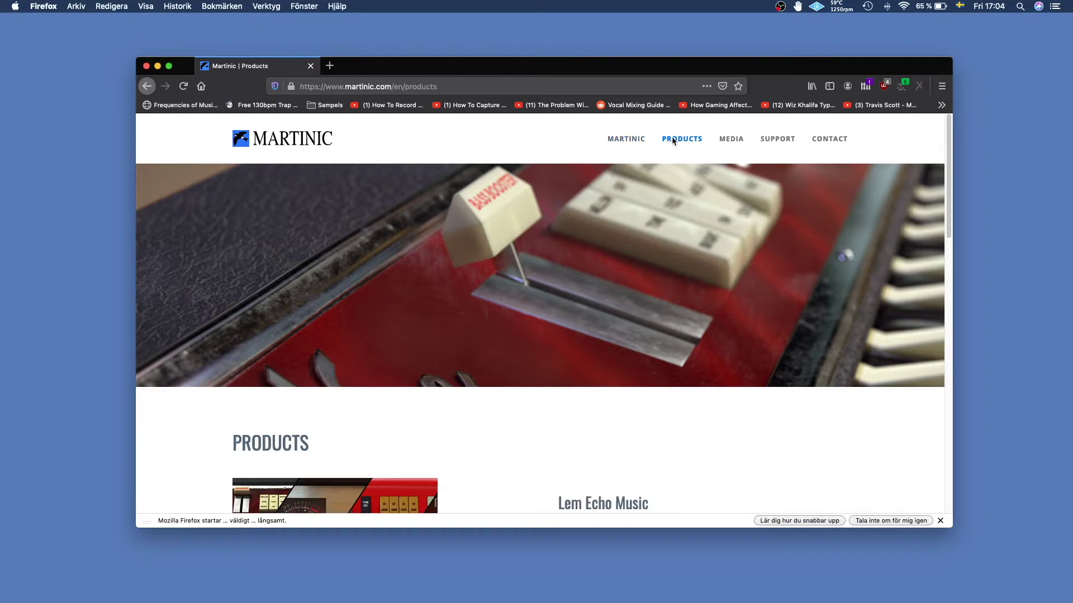
pyautogui.rightClick(582, 276)
pyautogui.click(536, 381)
pyautogui.scroll(-10, 530, 375)
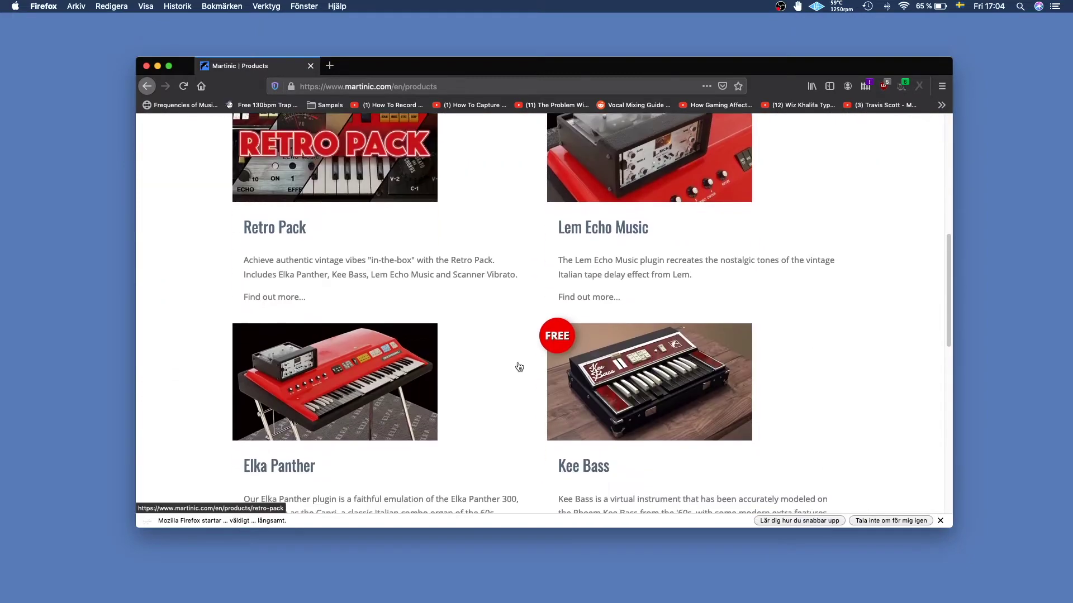
pyautogui.click(584, 287)
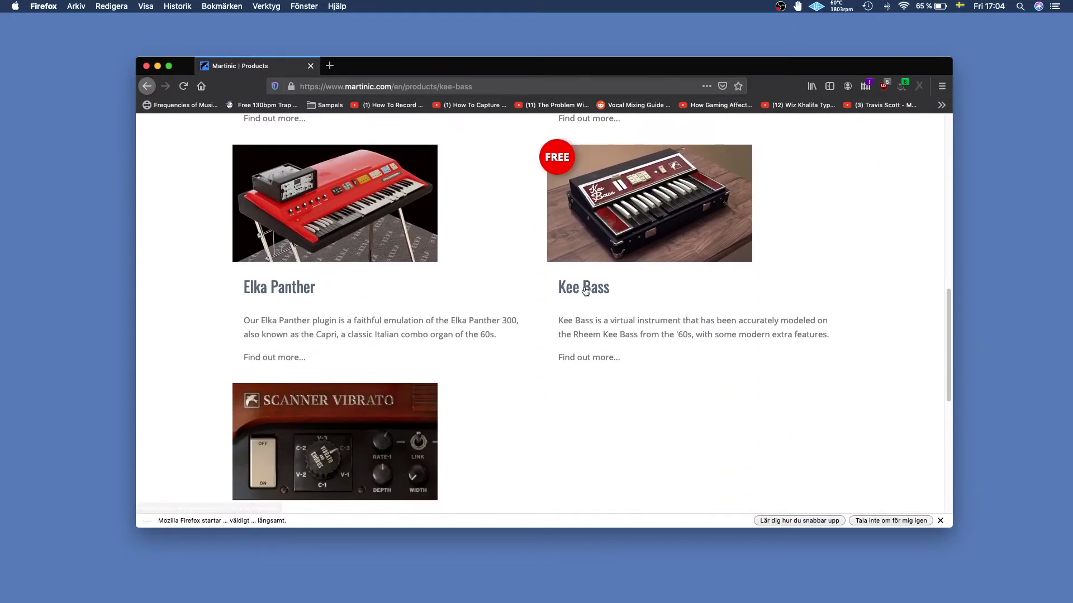
pyautogui.scroll(-2, 518, 295)
pyautogui.scroll(-5, 518, 295)
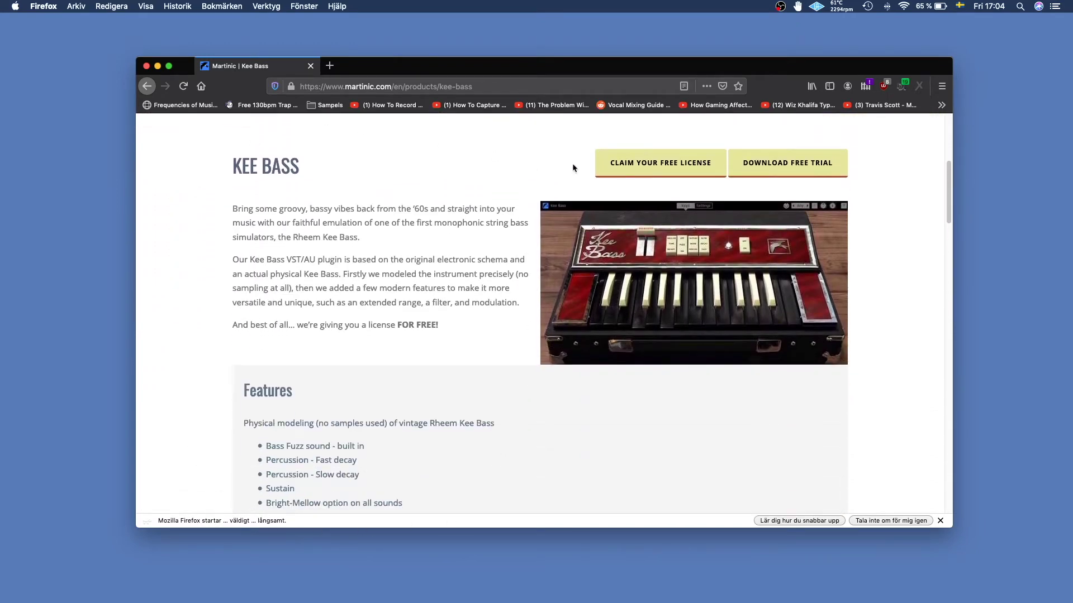
# - Save the Kee Bass Mac trial disk image and start the free licence order
pyautogui.click(790, 164)
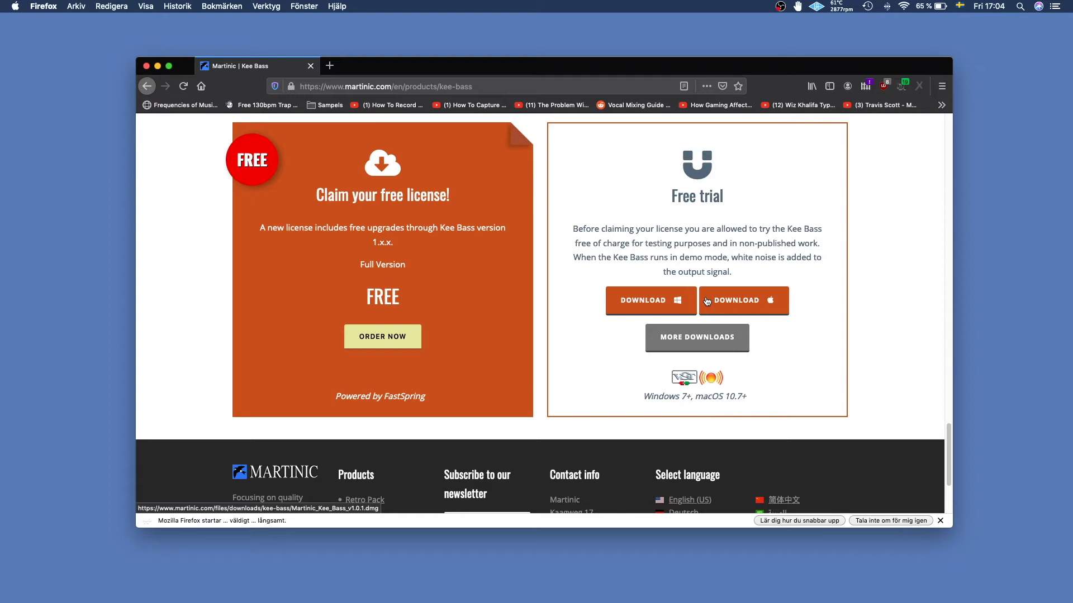
pyautogui.click(707, 302)
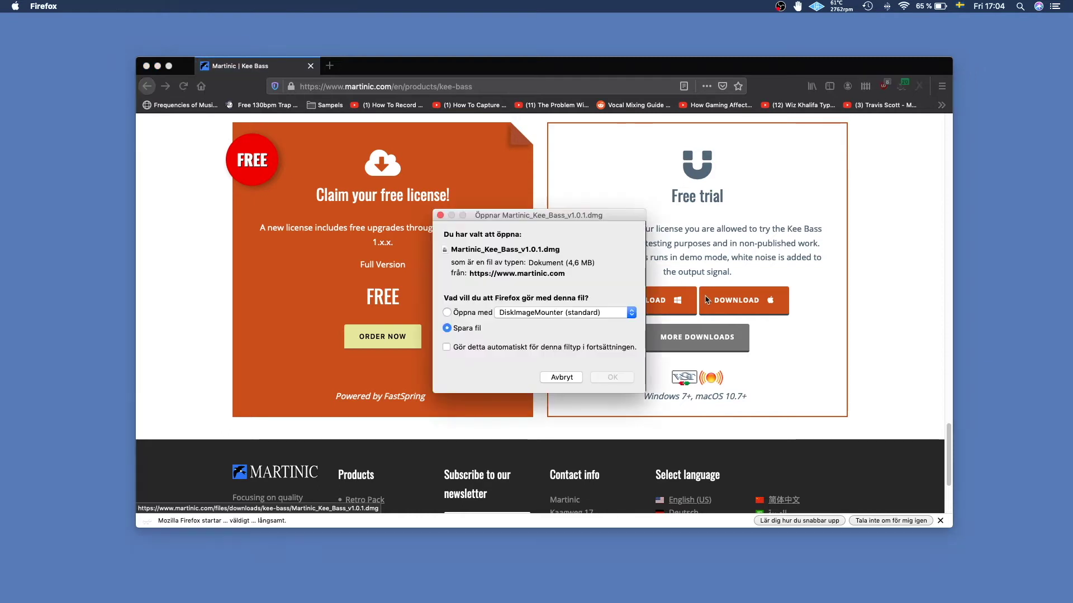
pyautogui.click(607, 379)
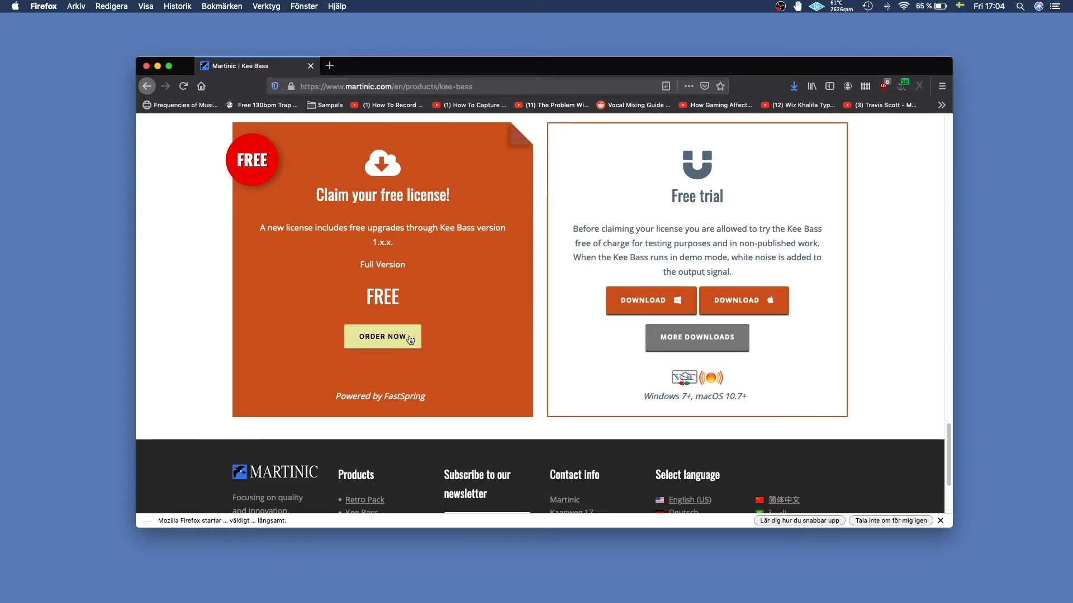
pyautogui.click(385, 342)
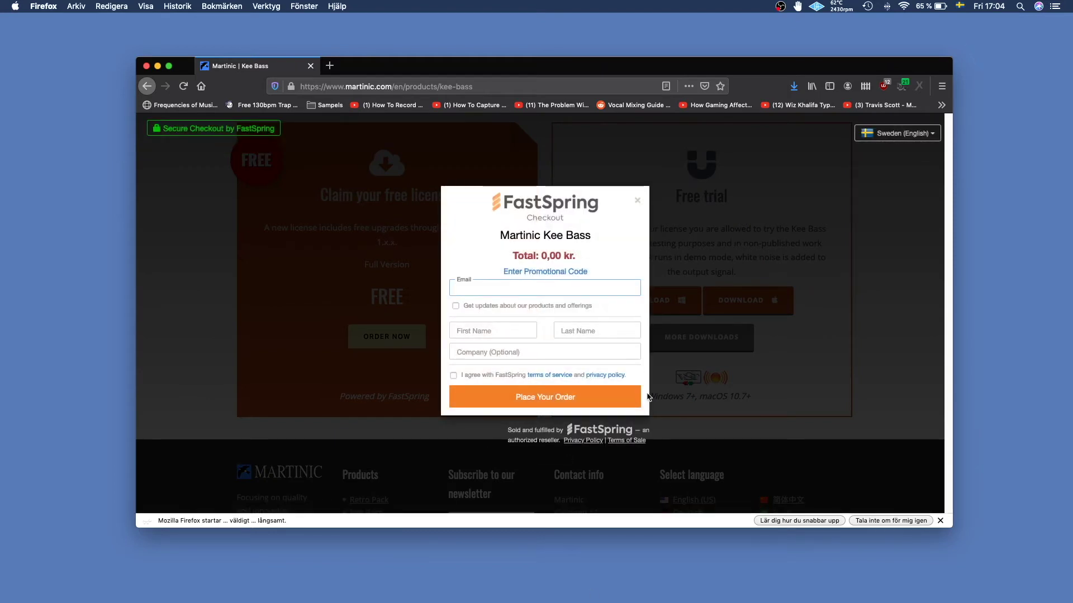
# - Fill in the checkout's e-mail, first name and last name fields
pyautogui.click(561, 286)
pyautogui.click(507, 312)
pyautogui.click(502, 330)
pyautogui.write('Jho')
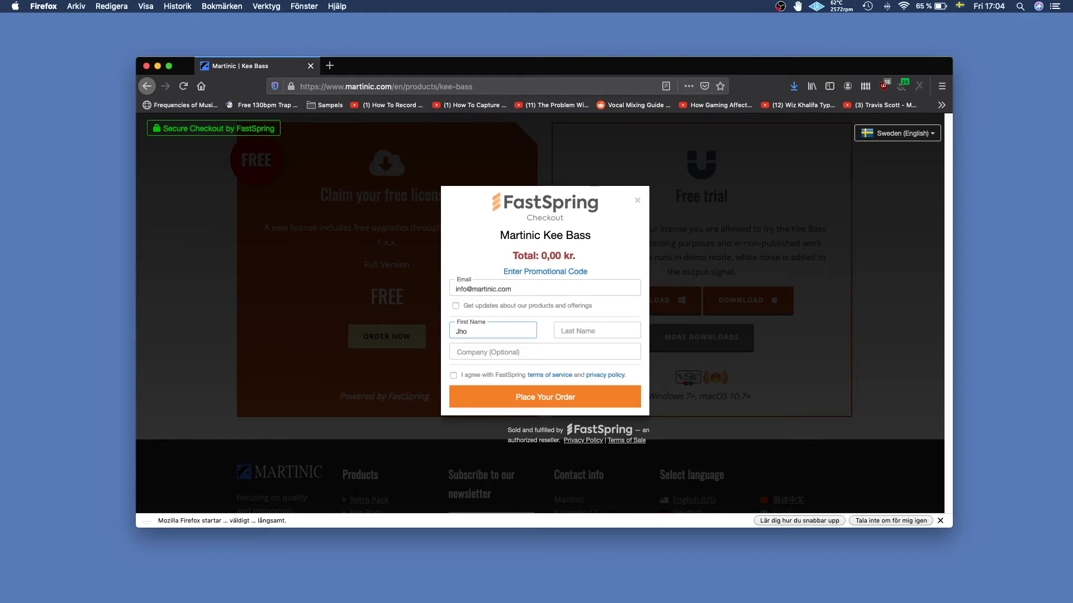
pyautogui.press('BackSpace')
pyautogui.press('BackSpace')
pyautogui.press('Down')
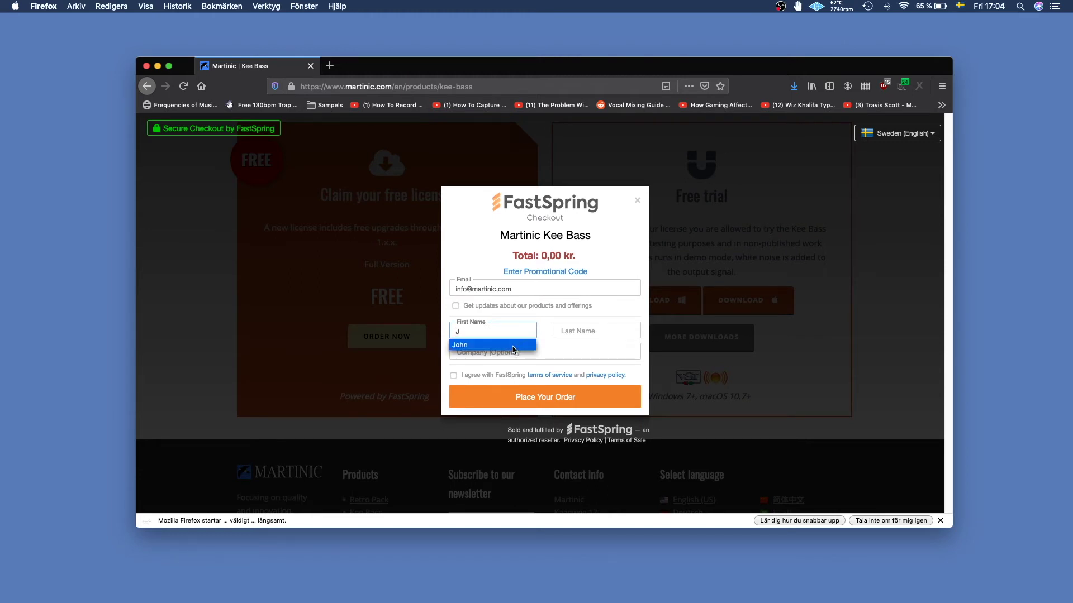
pyautogui.press('Return')
pyautogui.press('Tab')
pyautogui.write('Doe')
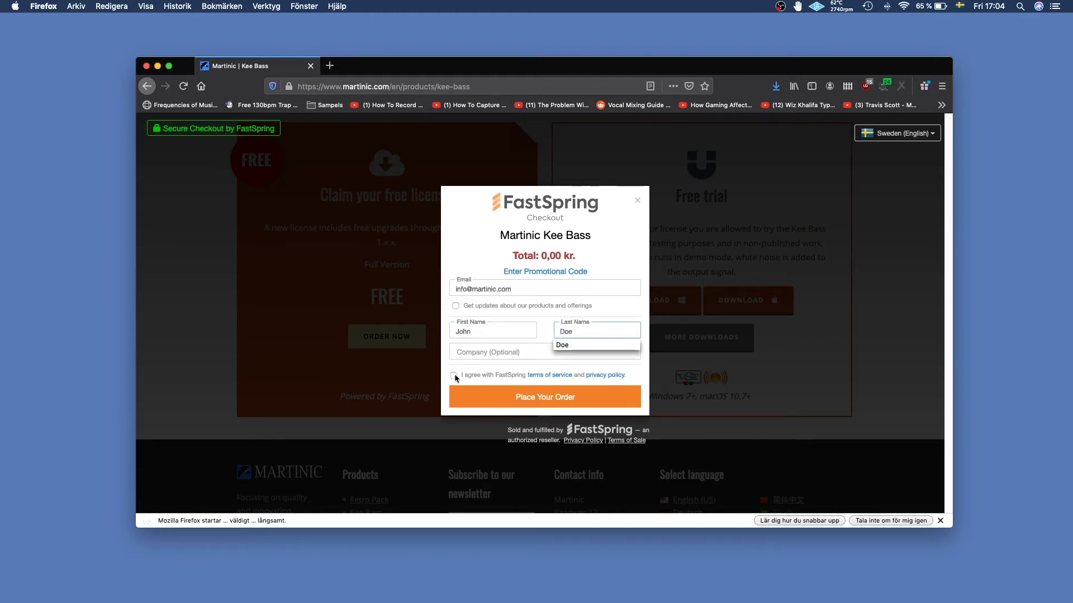
# - Accept the terms, place the free order and download the licence file
pyautogui.click(453, 376)
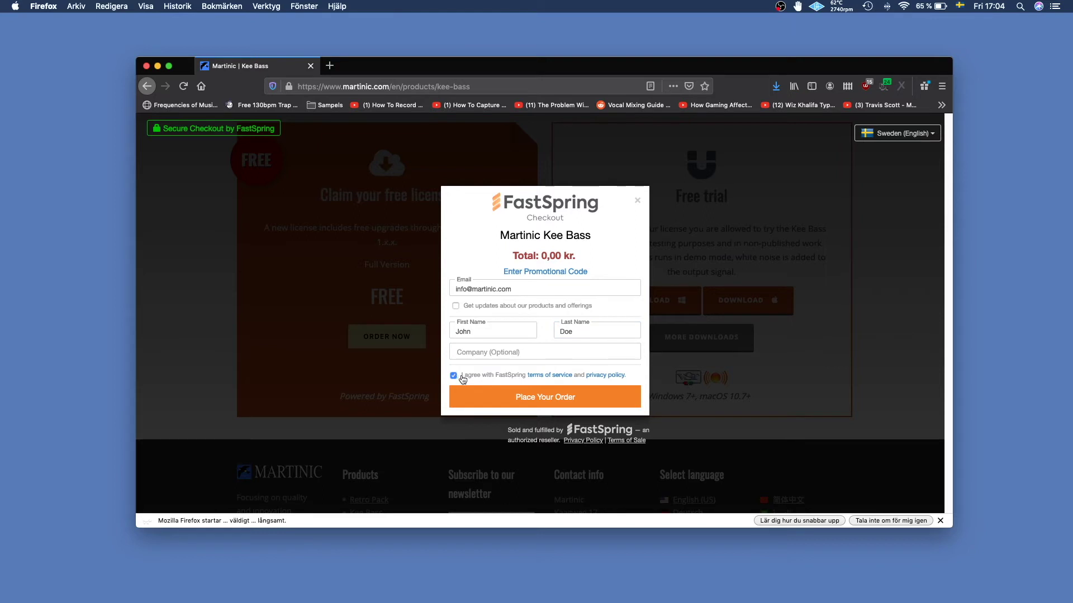
pyautogui.click(546, 397)
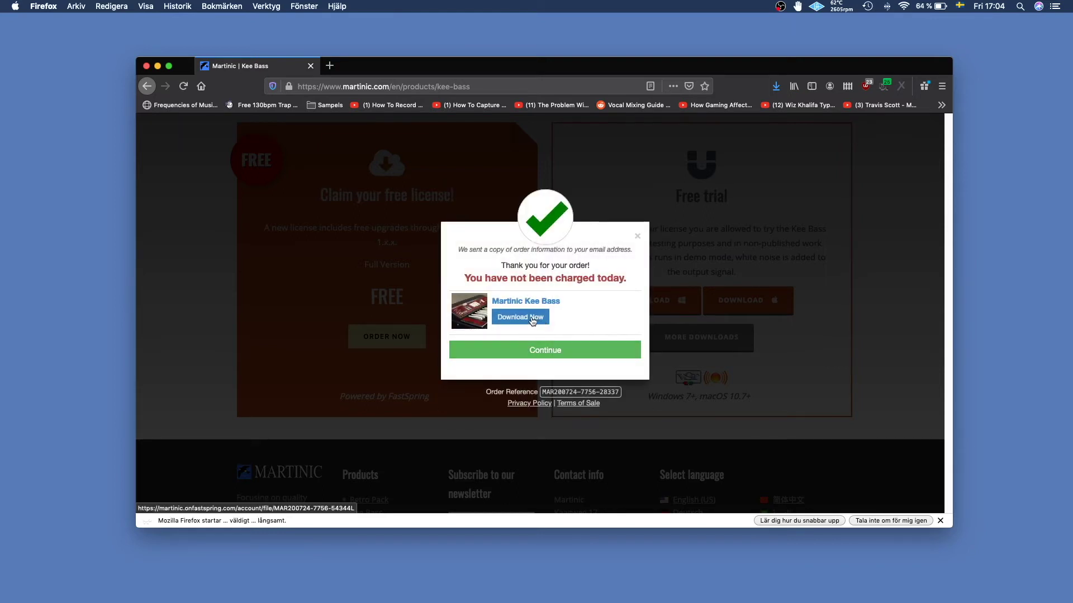
pyautogui.click(535, 322)
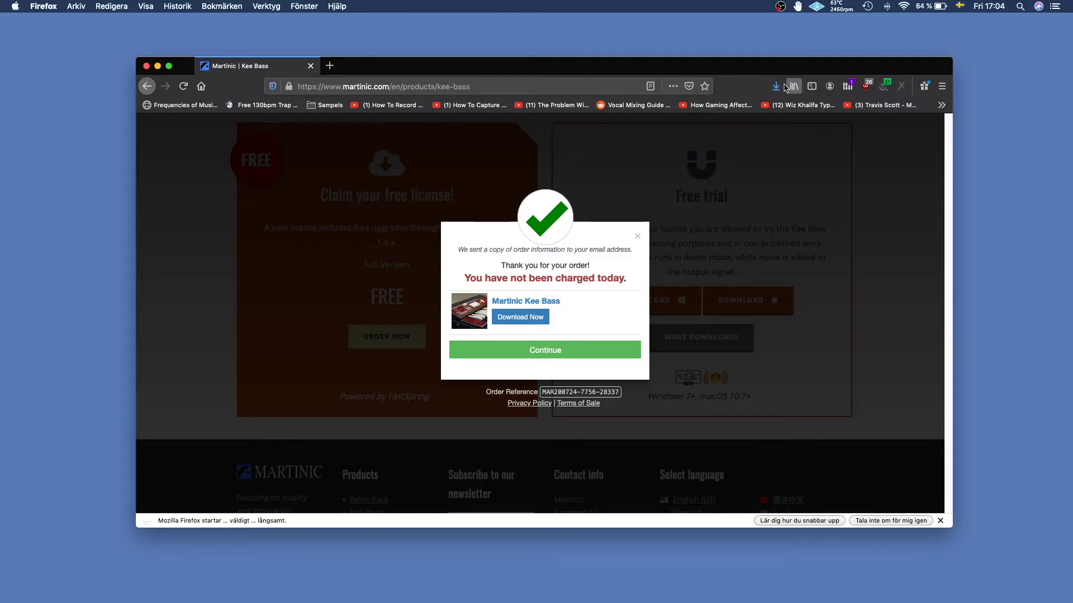
# - Show the downloaded Kee Bass licence file in its Finder folder from the Downloads panel
pyautogui.click(776, 87)
pyautogui.click(774, 114)
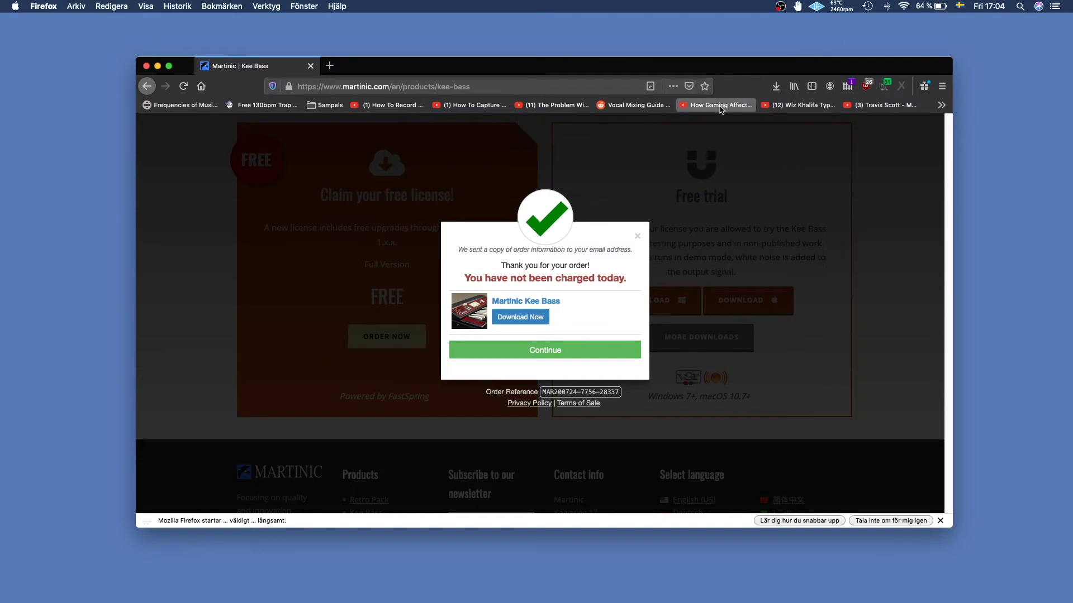
# - Minimize Firefox and mount Martinic_Kee_Bass_v1.0.1.dmg from Downloads
pyautogui.click(158, 66)
pyautogui.moveTo(546, 214); pyautogui.dragTo(389, 218)
pyautogui.click(505, 219)
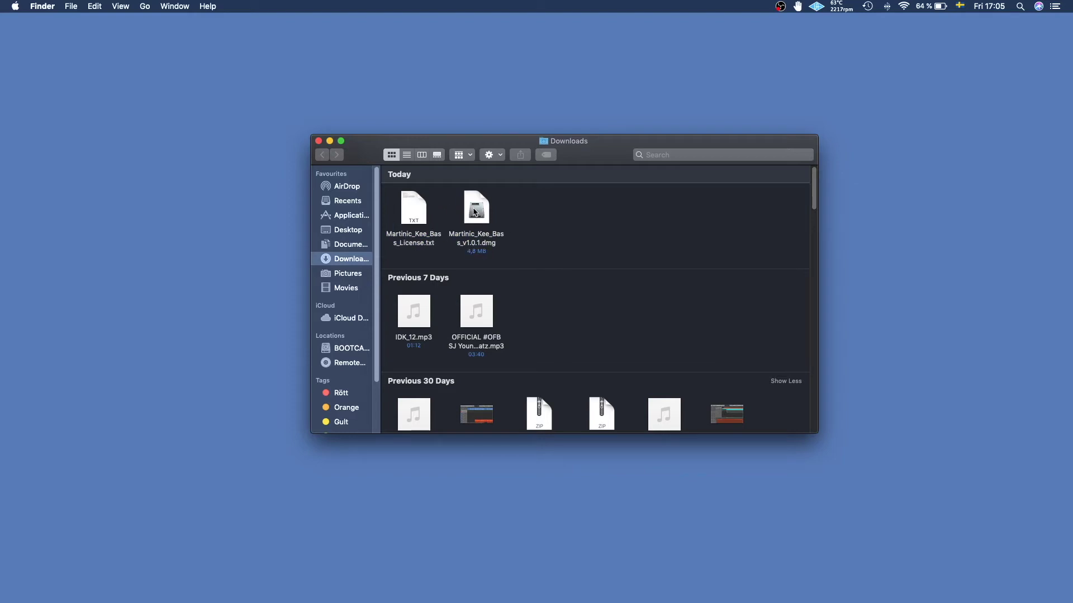
pyautogui.doubleClick(473, 212)
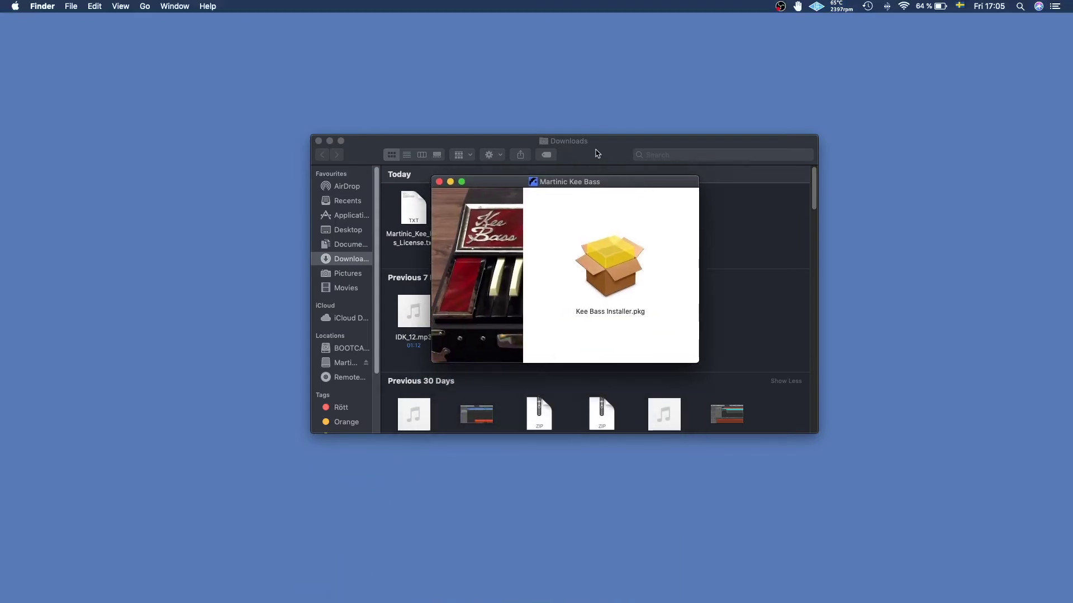
# - Launch Kee Bass Installer.pkg from the mounted Kee Bass volume
pyautogui.moveTo(596, 154); pyautogui.dragTo(355, 219)
pyautogui.click(562, 184)
pyautogui.click(610, 272)
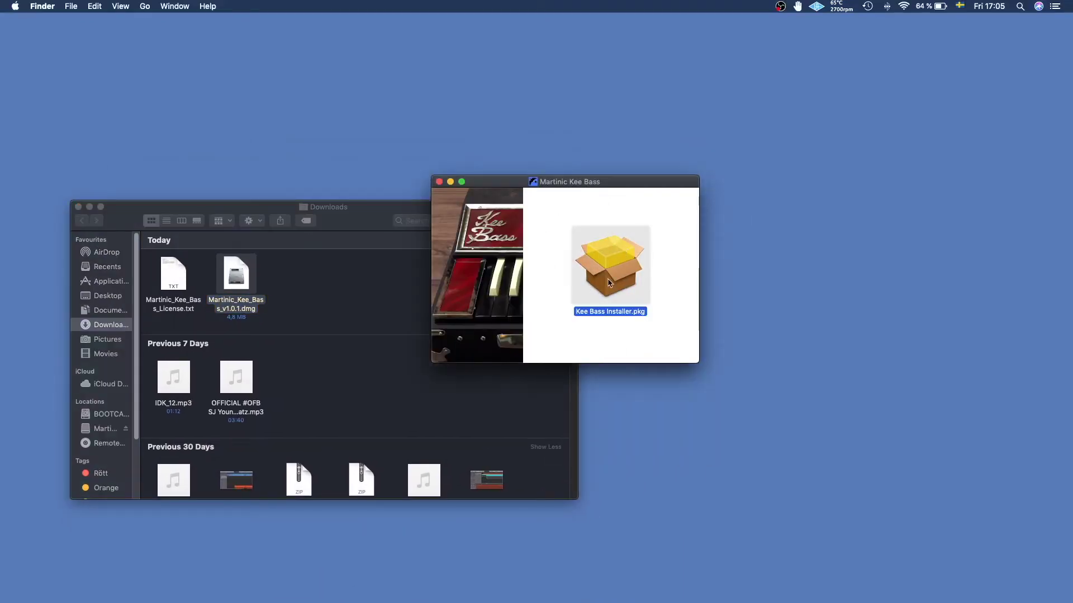
pyautogui.doubleClick(609, 283)
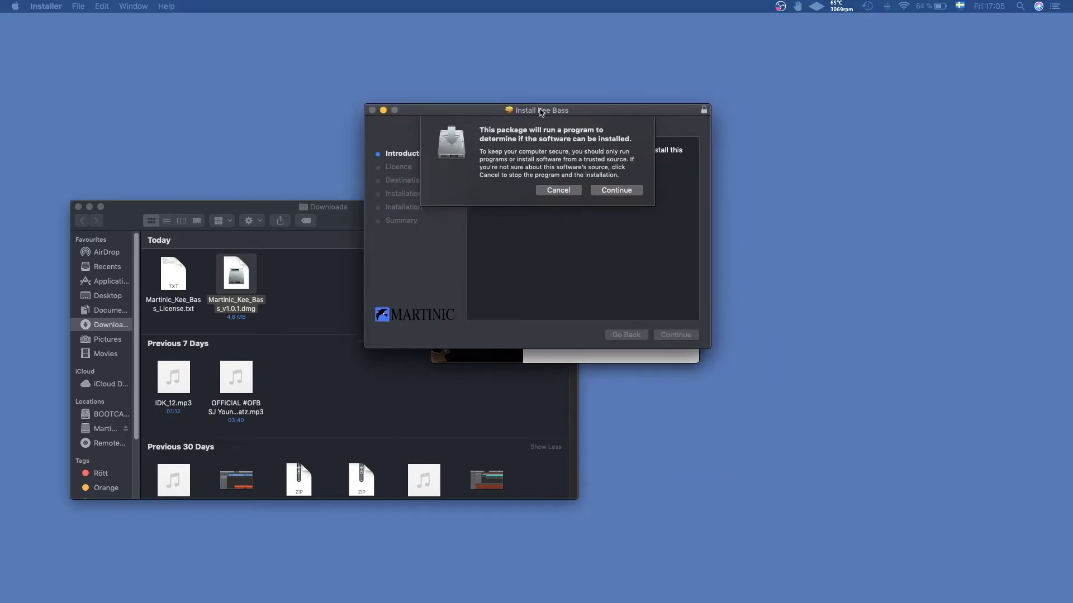
# - Agree to the licence and install Kee Bass with the License Key component included
pyautogui.click(613, 191)
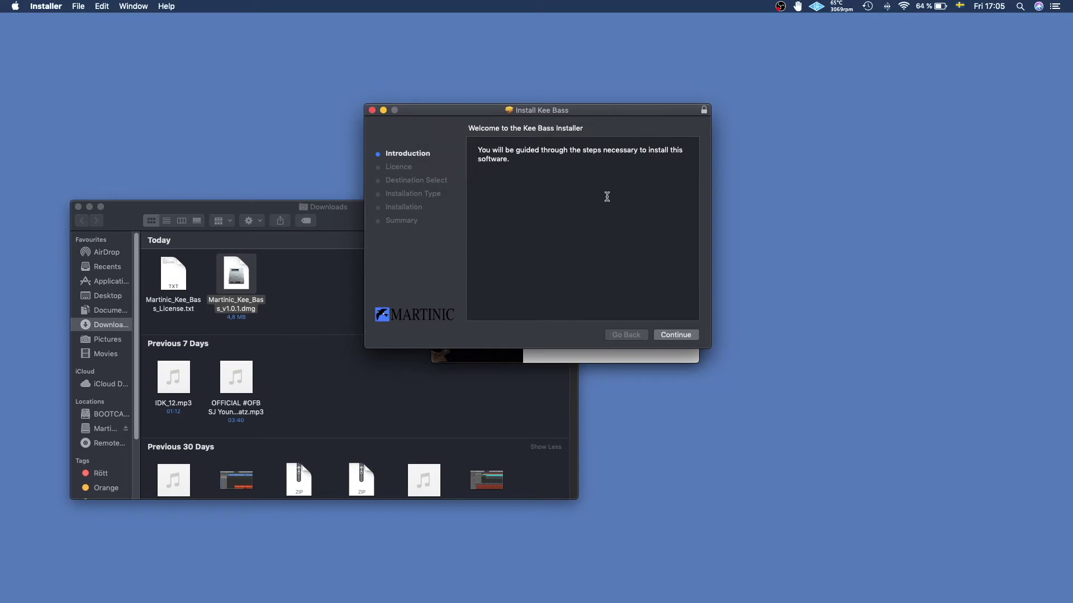
pyautogui.click(669, 335)
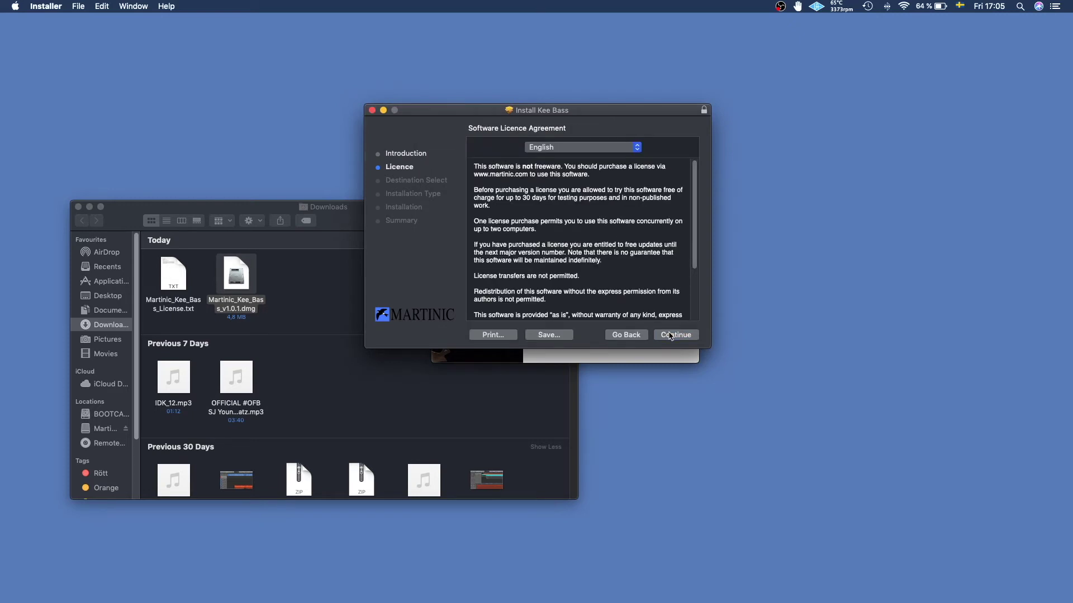
pyautogui.click(670, 336)
pyautogui.click(648, 199)
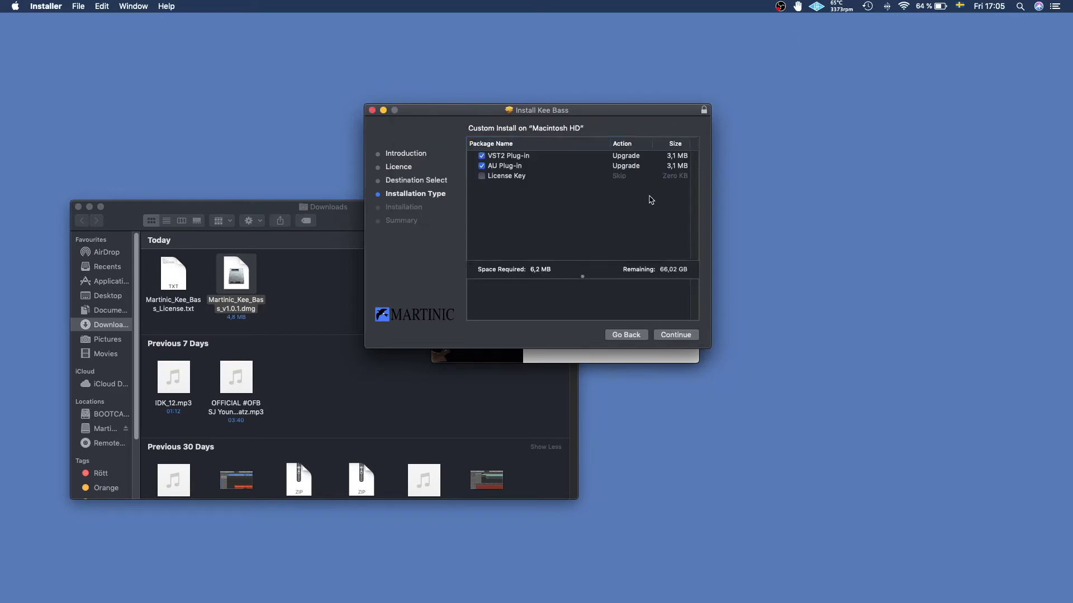
pyautogui.click(482, 176)
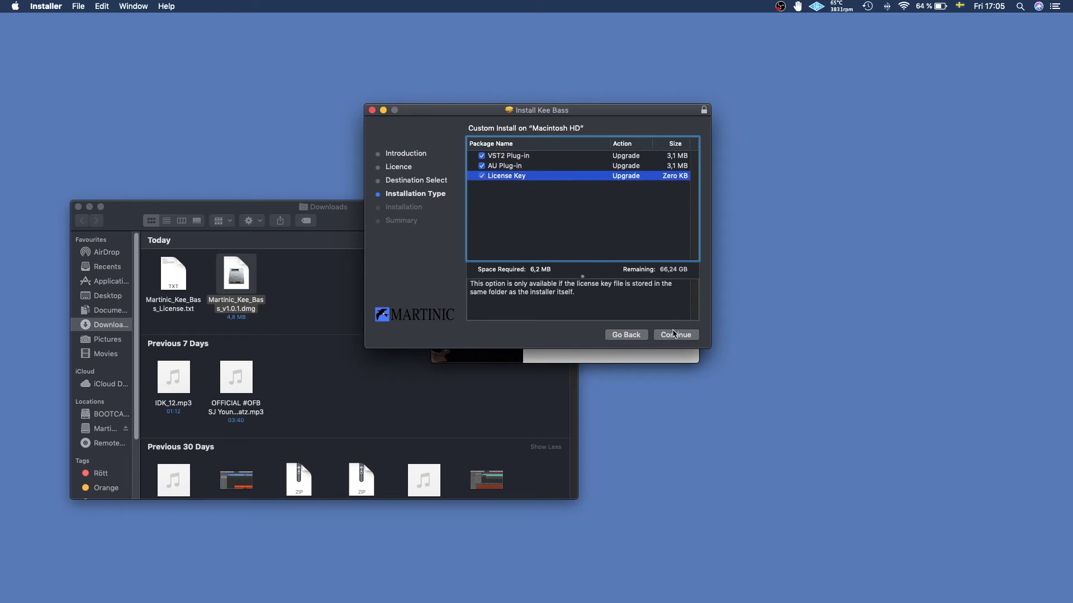
pyautogui.click(674, 335)
pyautogui.click(674, 335)
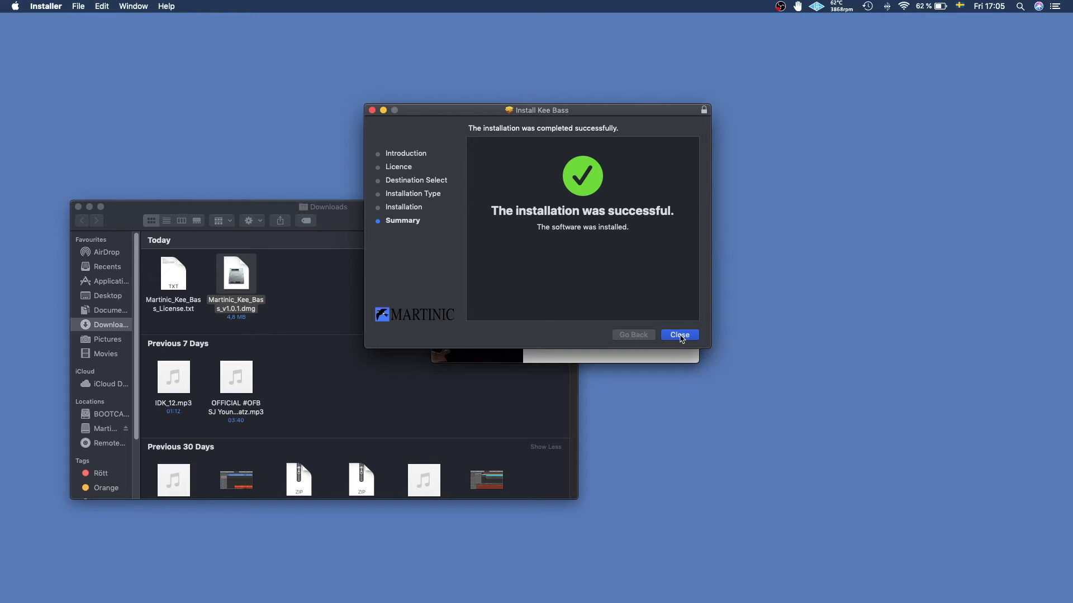
pyautogui.click(680, 337)
# - Keep the Kee Bass installer and close the mounted disk image window
pyautogui.click(543, 175)
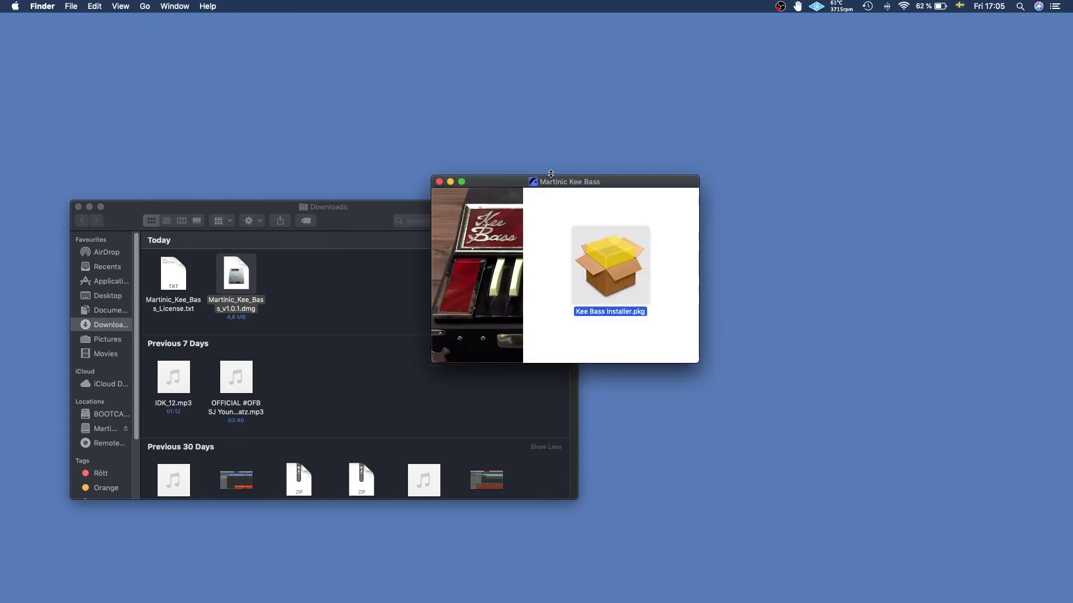
pyautogui.click(440, 180)
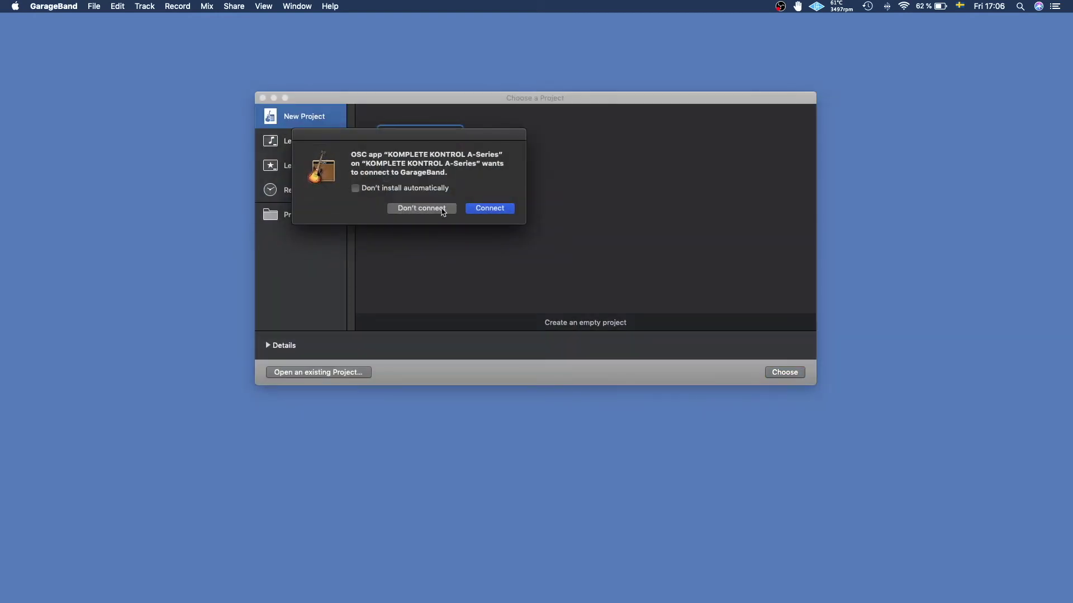
# - Decline the KOMPLETE KONTROL connection and create an Empty Project with a Software Instrument track
pyautogui.click(489, 208)
pyautogui.doubleClick(443, 161)
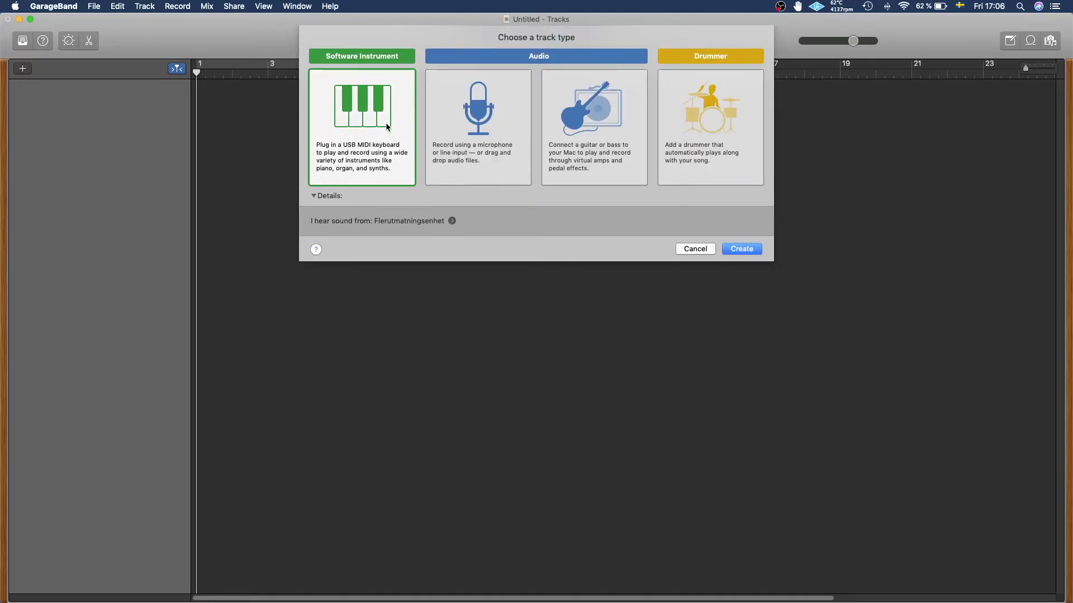
pyautogui.click(741, 248)
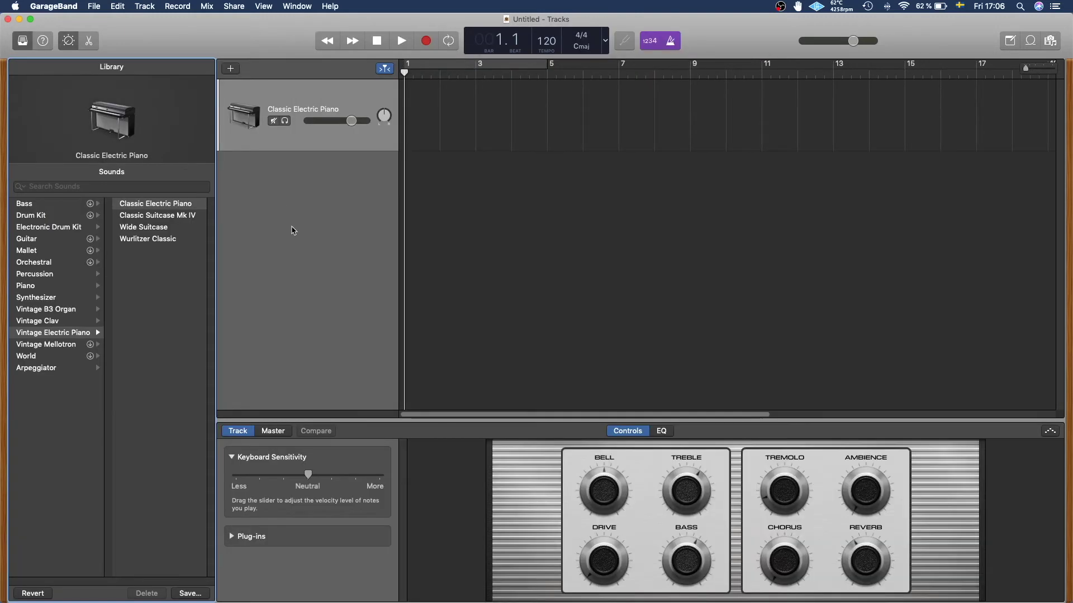
# - Hide the Library and expand the track's Plug-ins section in Smart Controls
pyautogui.click(23, 40)
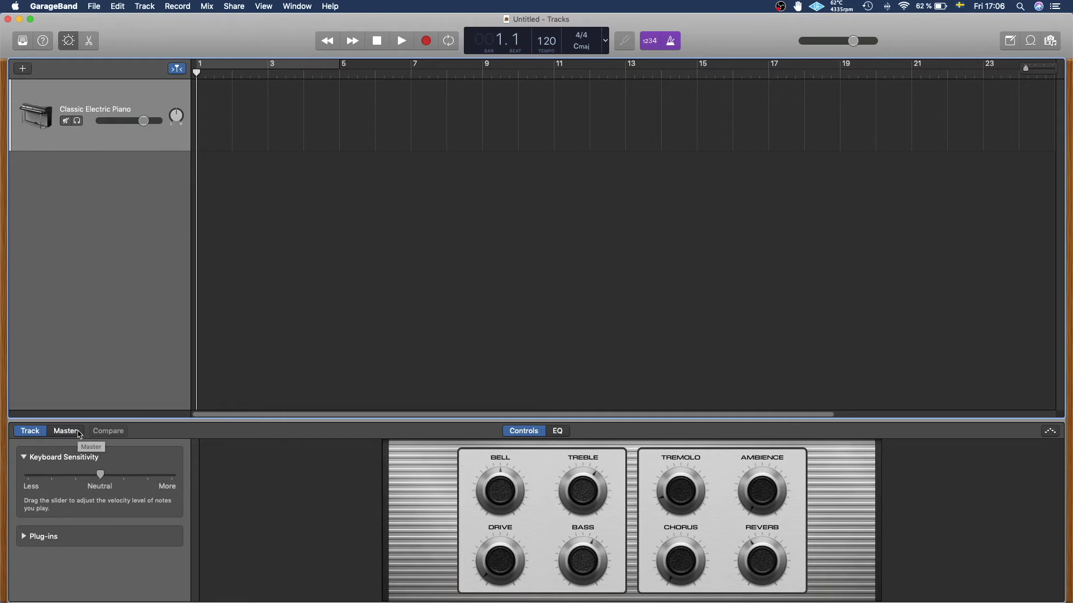
pyautogui.click(24, 537)
pyautogui.scroll(-2, 32, 531)
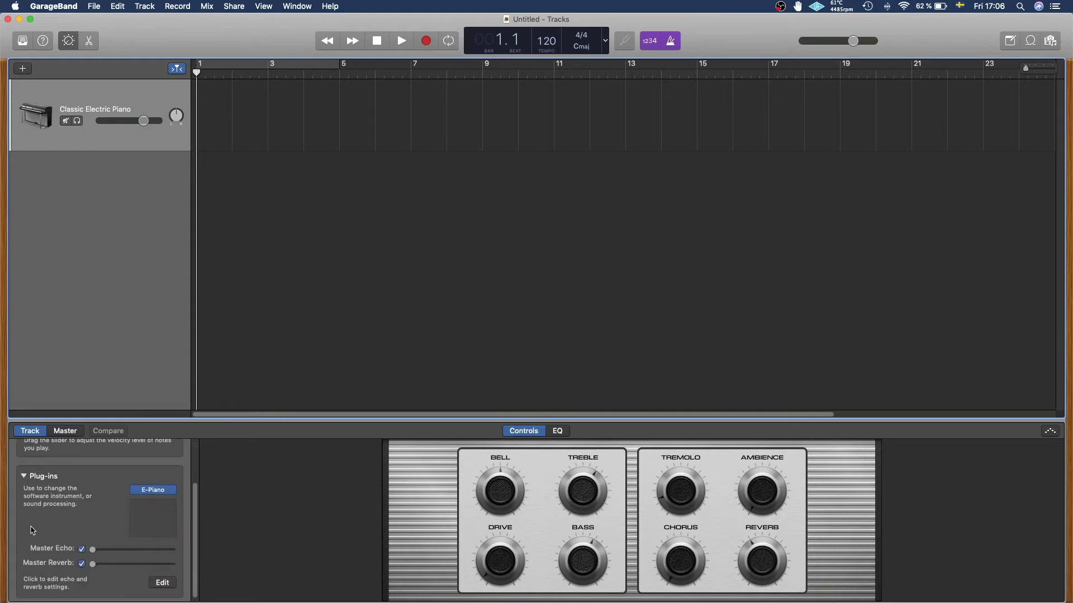
pyautogui.click(24, 476)
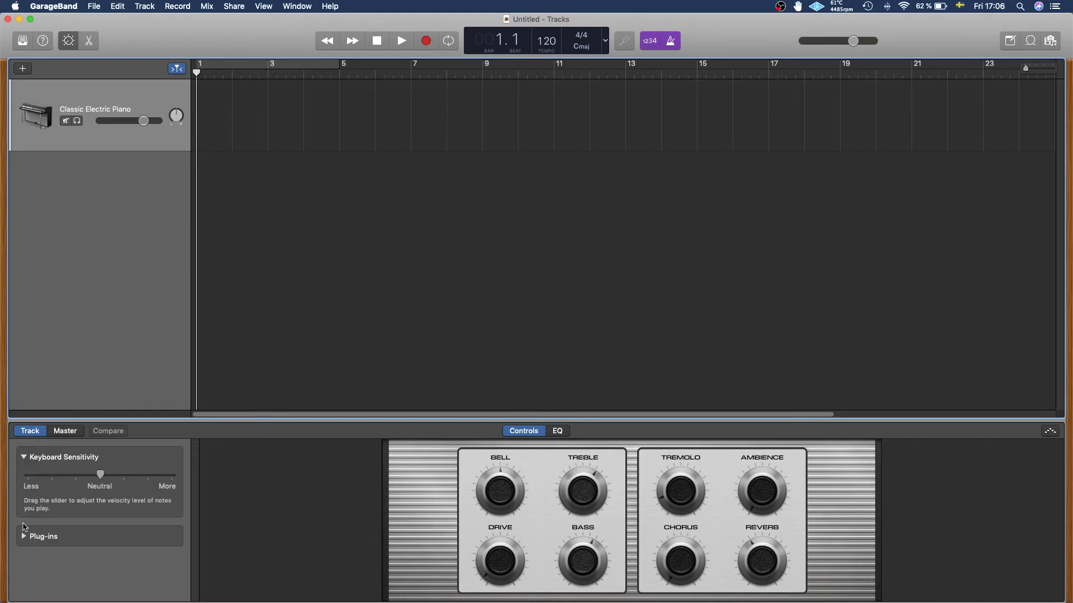
pyautogui.click(23, 536)
pyautogui.scroll(-2, 41, 538)
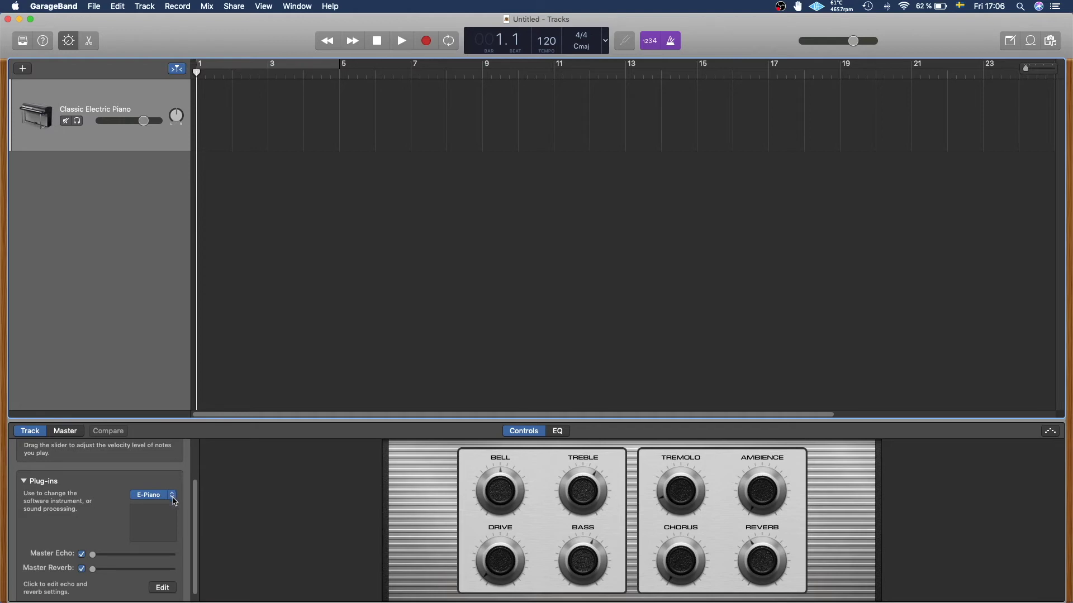
# - Replace E-Piano with AU Instruments > Martinic > Kee Bass > Stereo and play test notes
pyautogui.click(174, 496)
pyautogui.moveTo(175, 504)
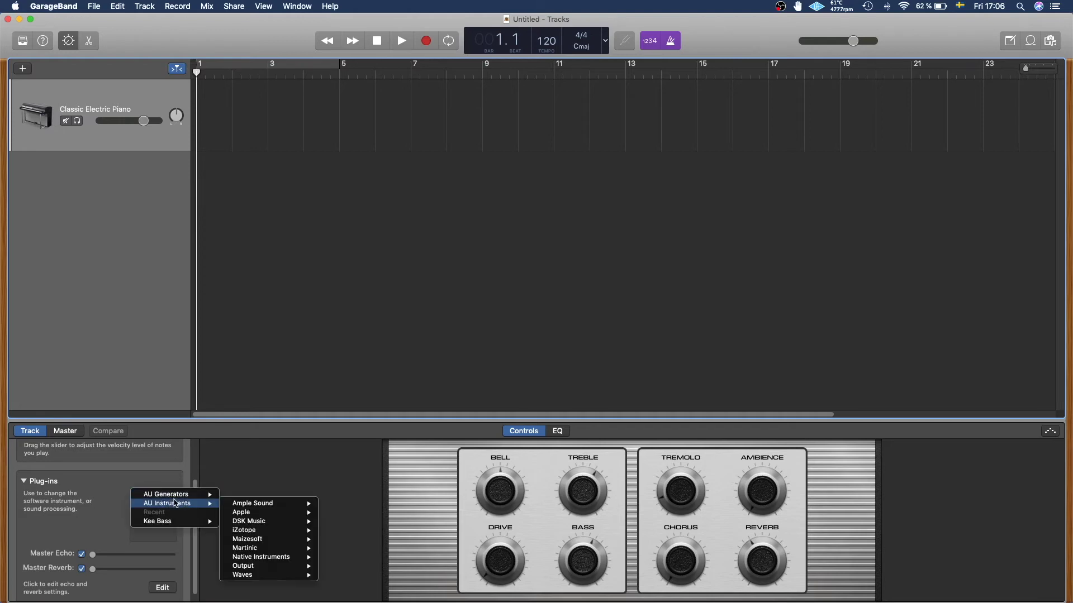
pyautogui.moveTo(244, 549)
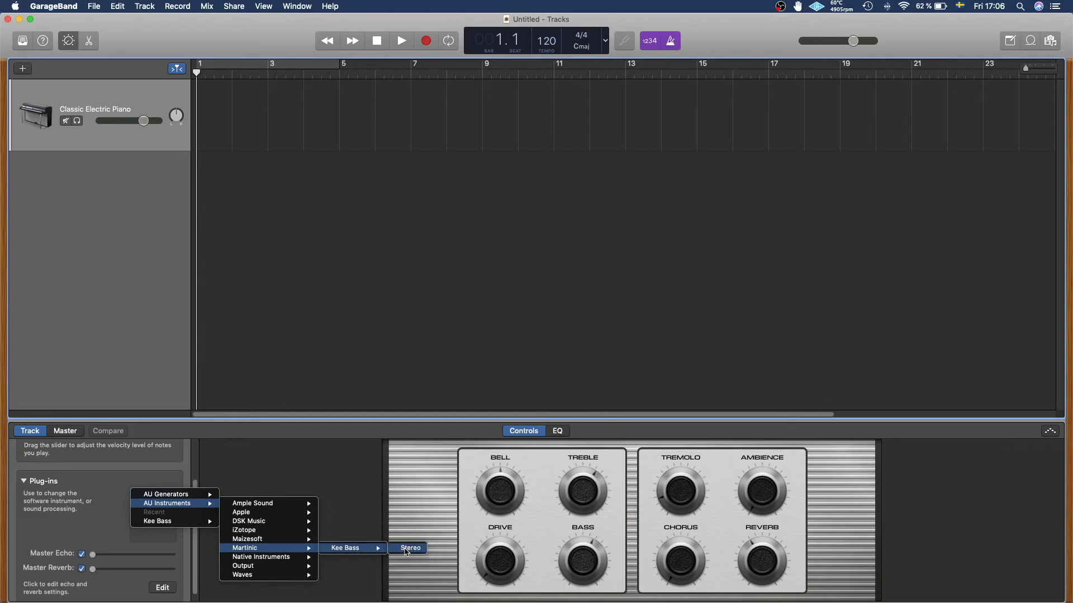
pyautogui.click(410, 548)
pyautogui.moveTo(412, 44); pyautogui.dragTo(659, 121)
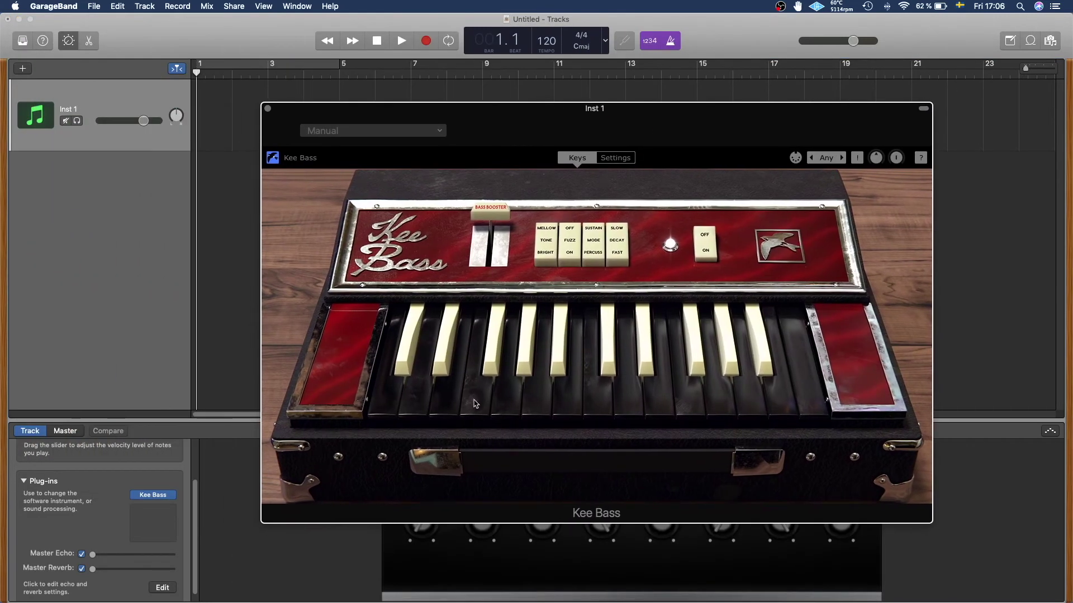
pyautogui.click(548, 391)
pyautogui.click(630, 391)
pyautogui.click(687, 407)
pyautogui.click(795, 158)
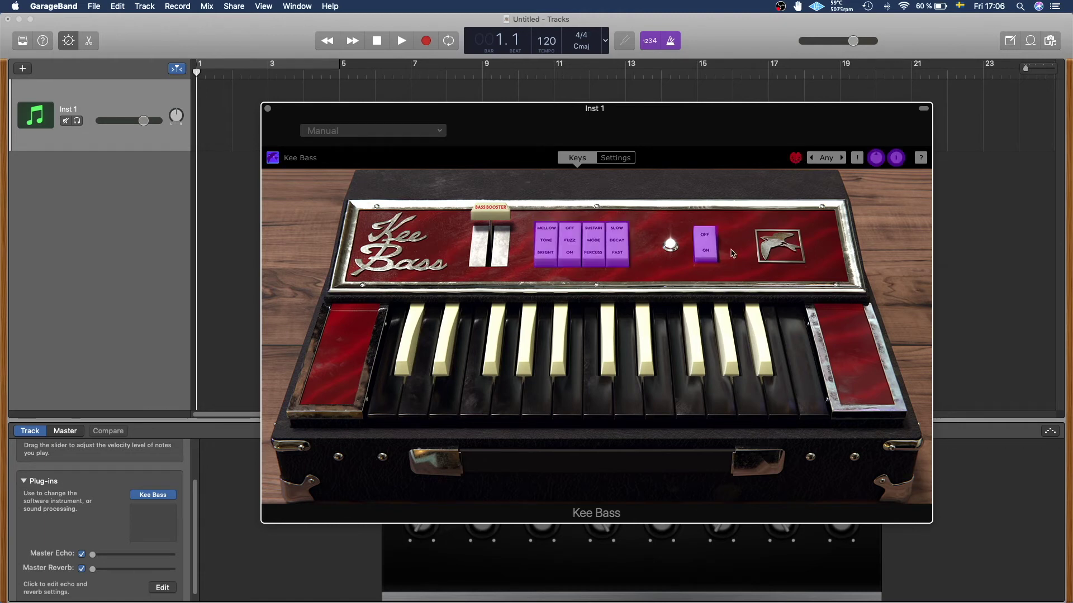
pyautogui.click(548, 248)
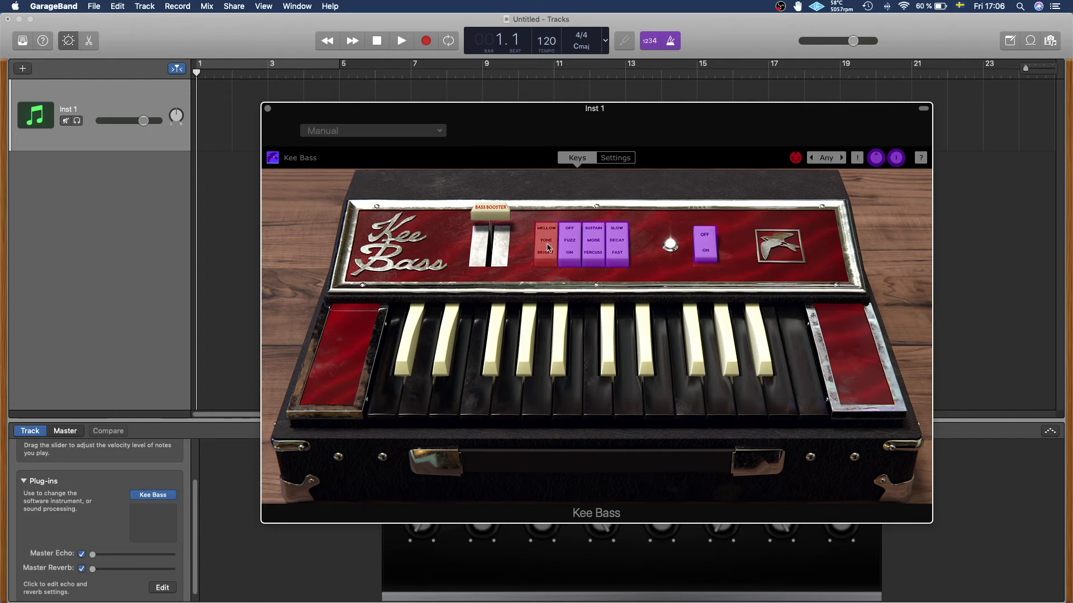
pyautogui.click(548, 249)
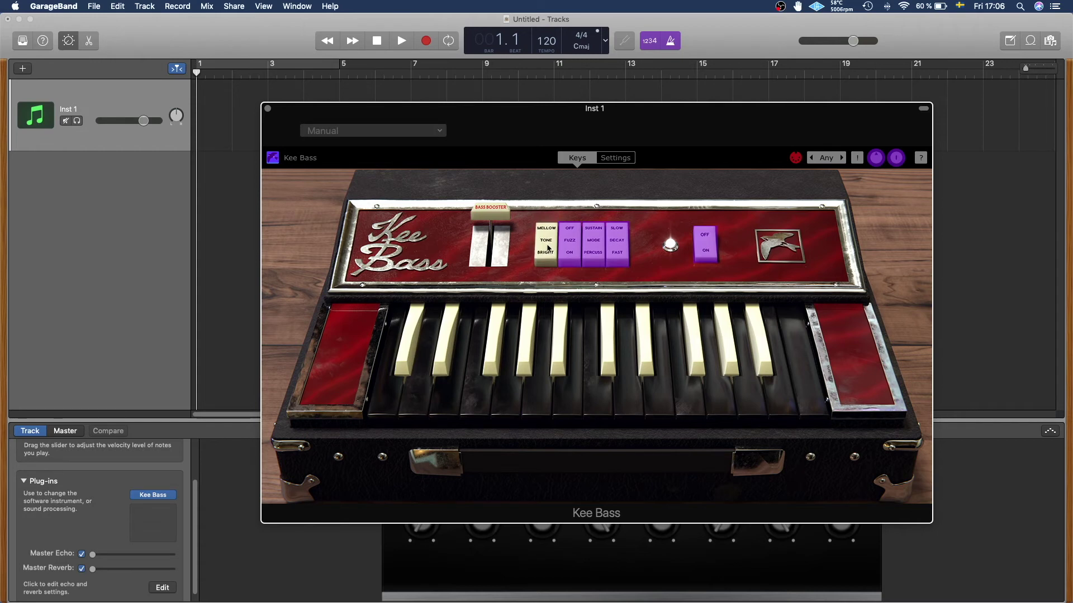
pyautogui.click(548, 248)
pyautogui.click(547, 248)
pyautogui.click(548, 248)
pyautogui.click(796, 159)
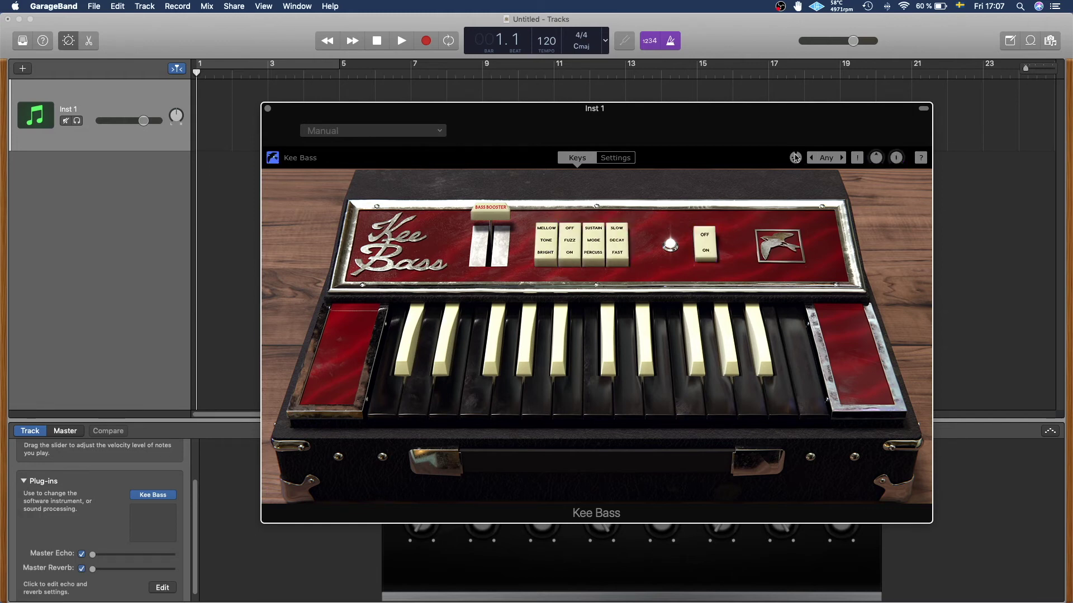
pyautogui.click(615, 157)
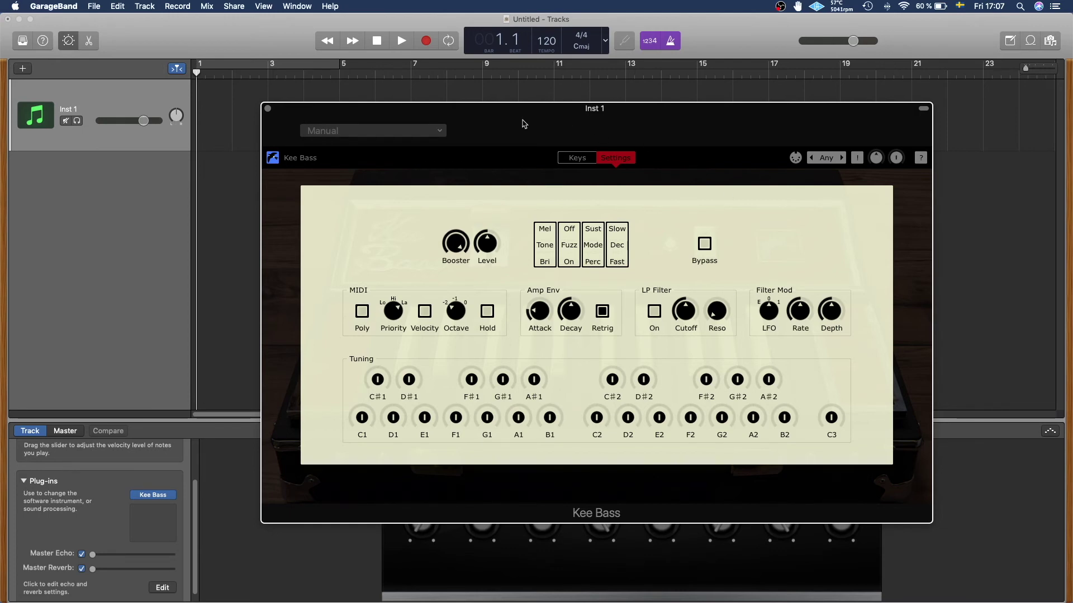
pyautogui.moveTo(524, 123); pyautogui.dragTo(523, 123)
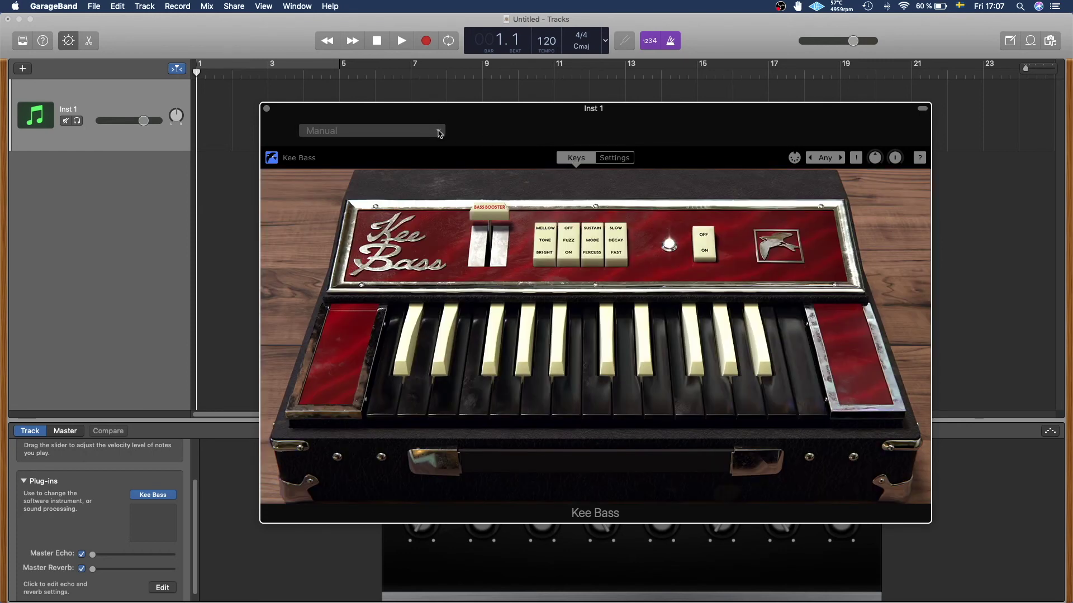
pyautogui.click(440, 132)
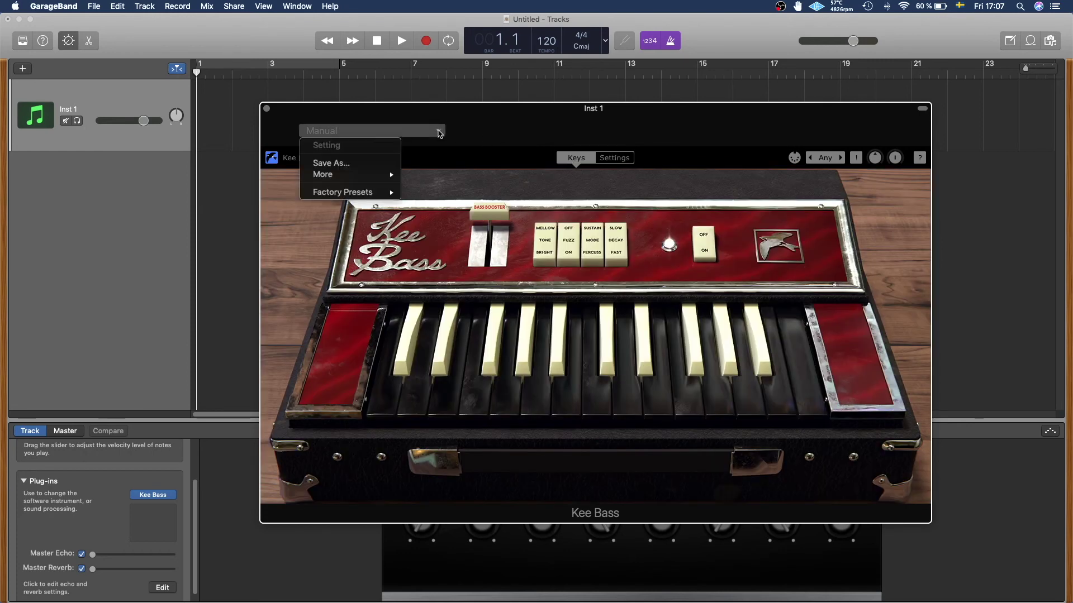
pyautogui.moveTo(386, 192)
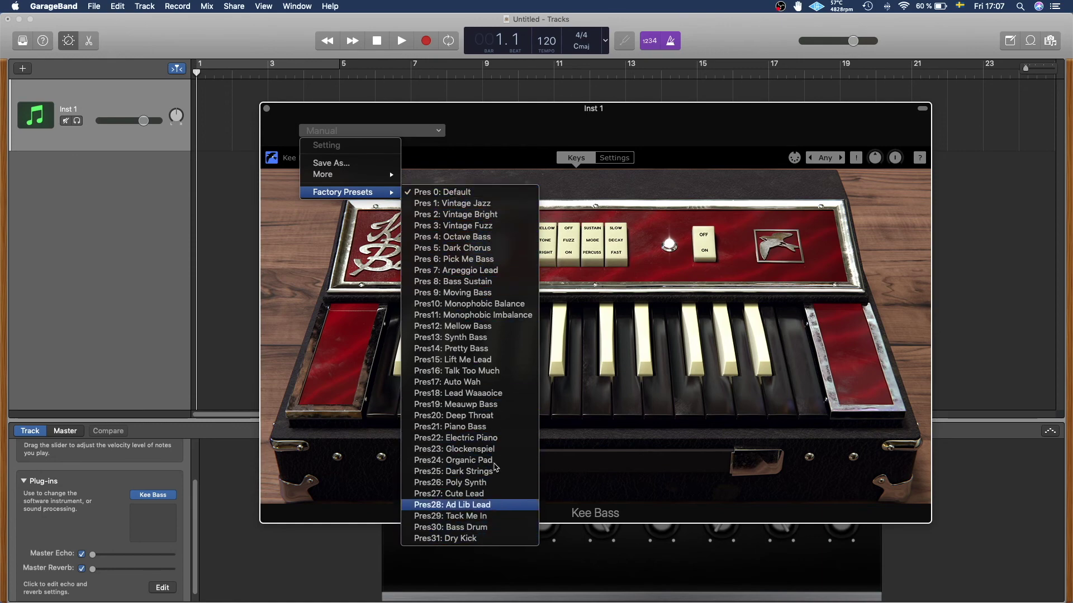
pyautogui.click(487, 120)
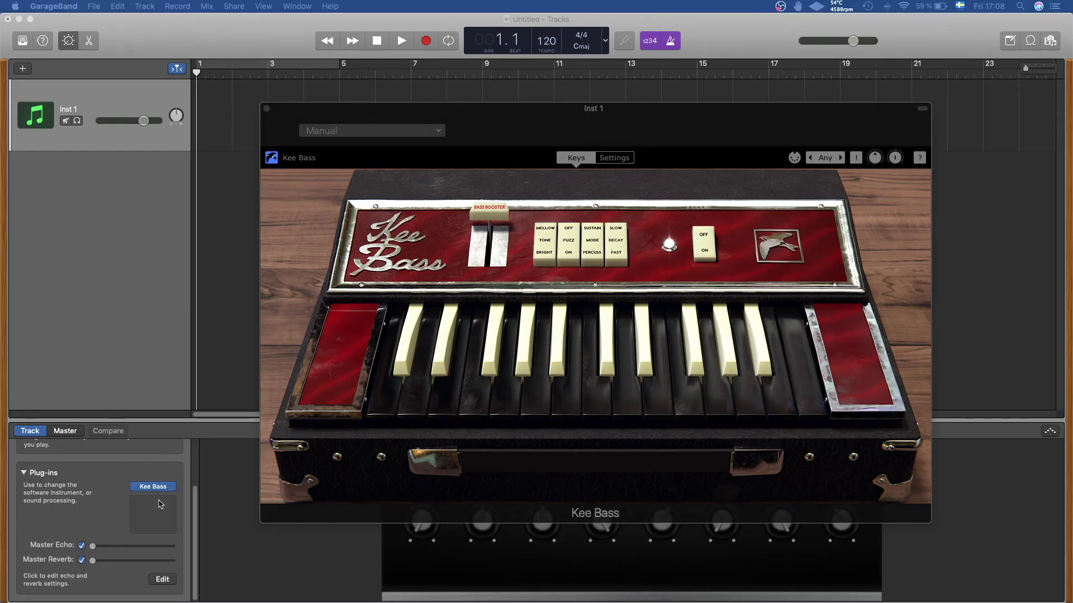
# - Insert Audio Units > Martinic > Lem Echo Music in the empty slot below Kee Bass
pyautogui.click(97, 508)
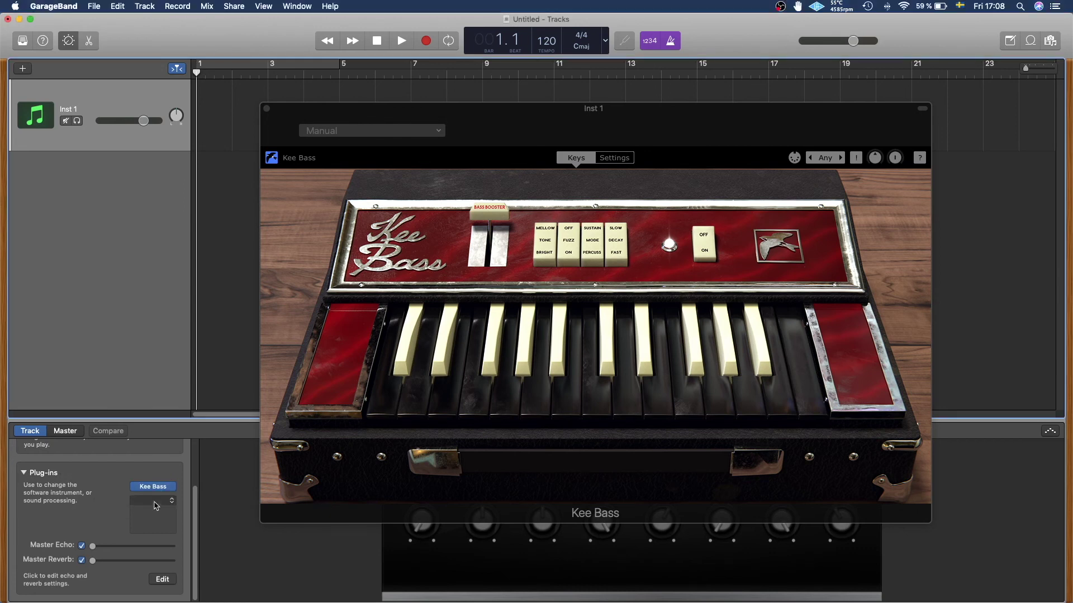
pyautogui.click(156, 506)
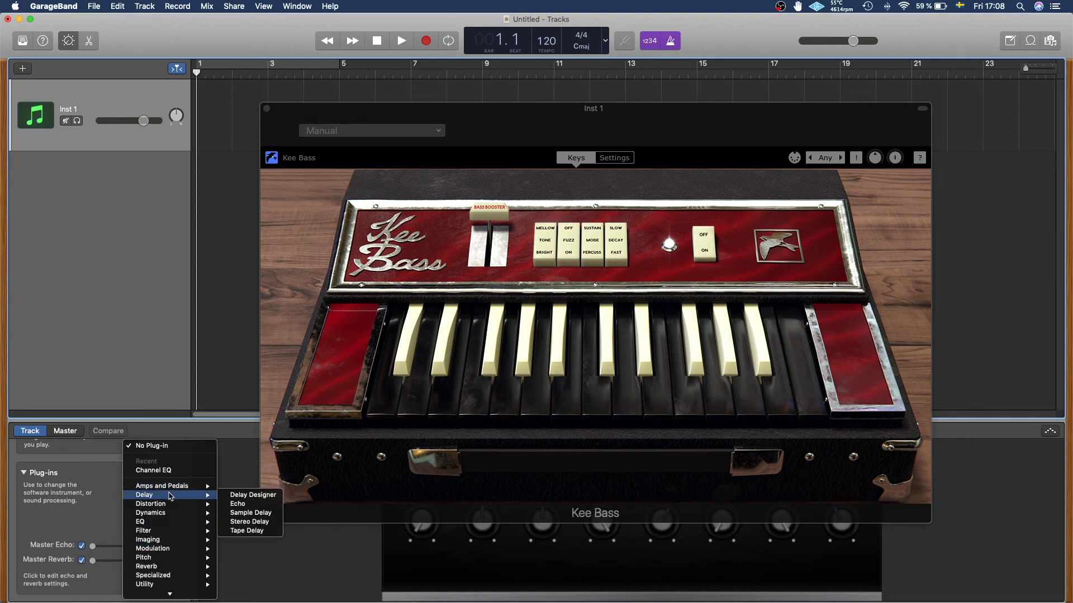
pyautogui.moveTo(212, 593)
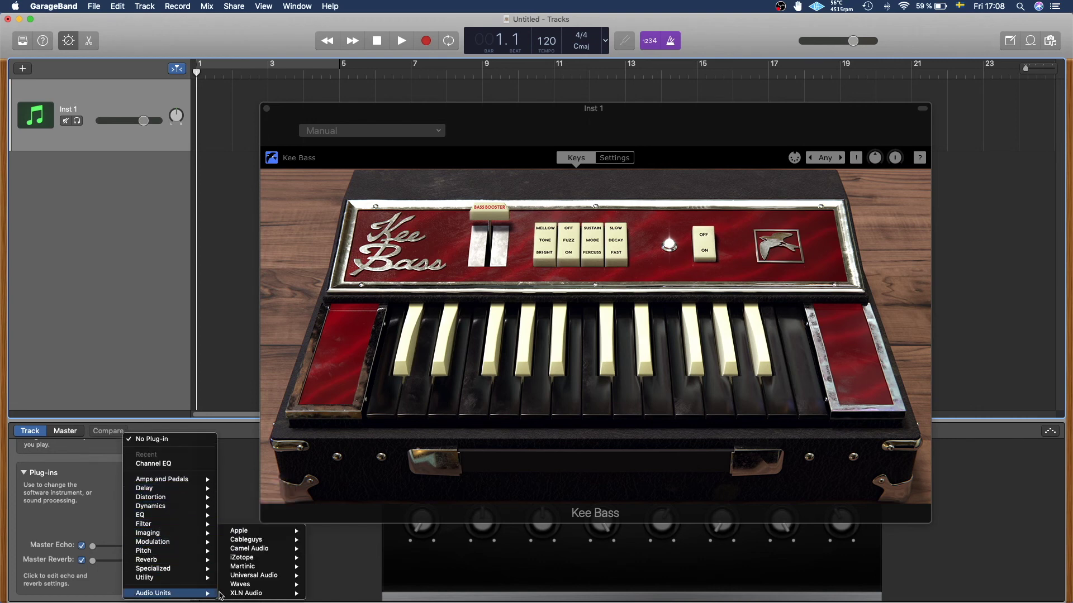
pyautogui.moveTo(265, 569)
pyautogui.click(366, 569)
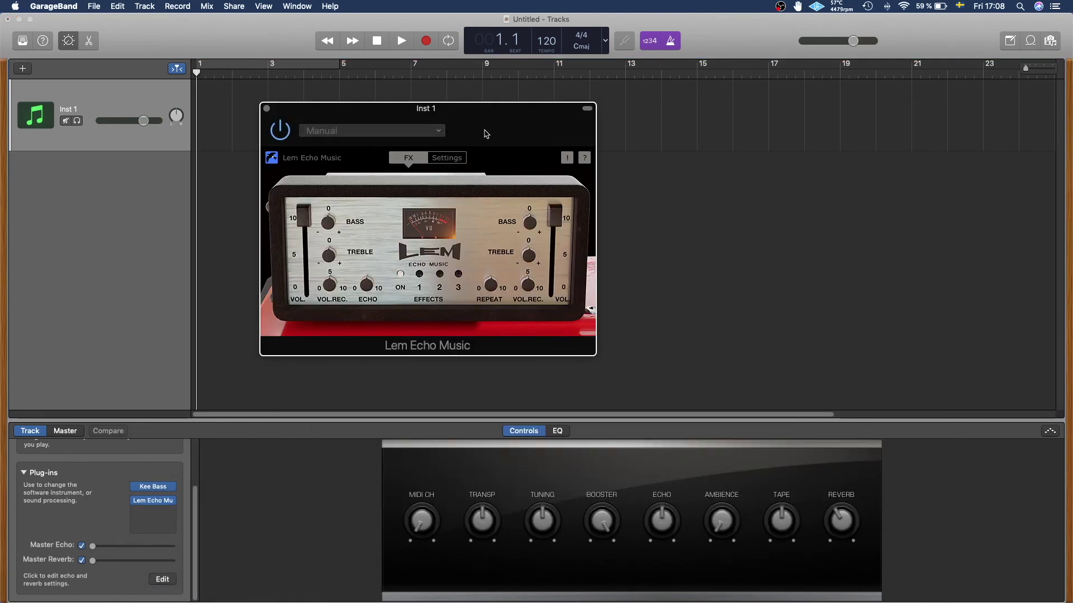
# - Browse Lem Echo Music's Factory Presets and Settings panel, then return to the FX faceplate
pyautogui.moveTo(486, 134); pyautogui.dragTo(620, 178)
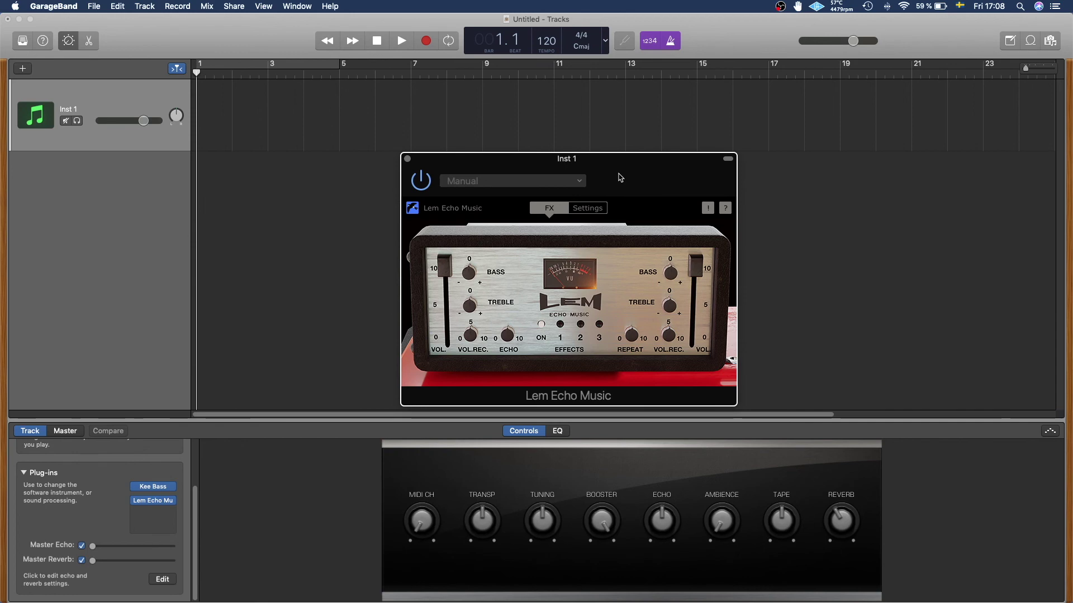
pyautogui.click(579, 180)
pyautogui.moveTo(525, 243)
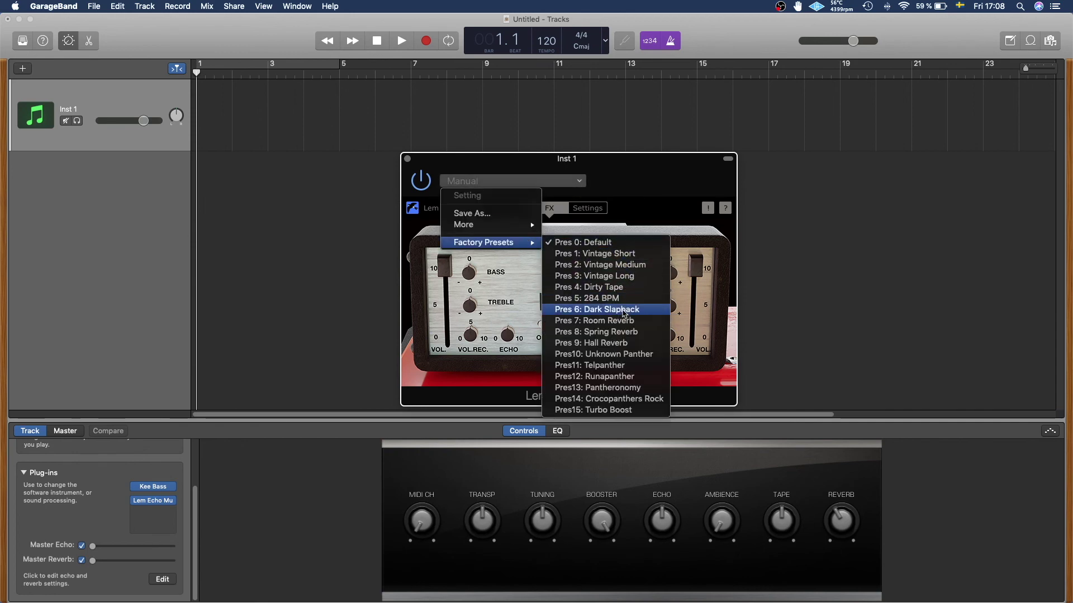
pyautogui.click(600, 211)
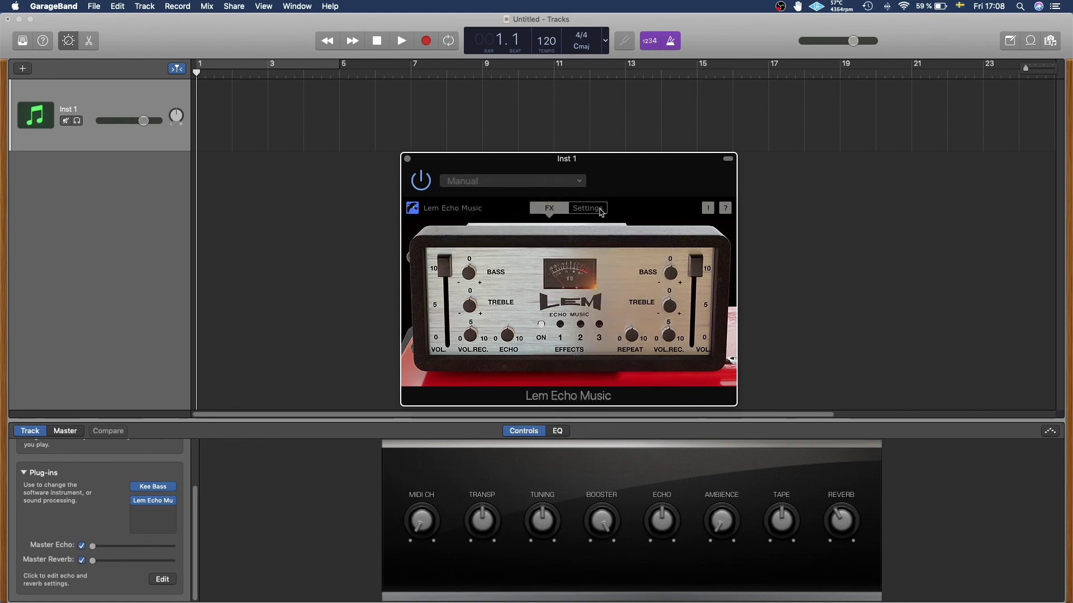
pyautogui.click(594, 211)
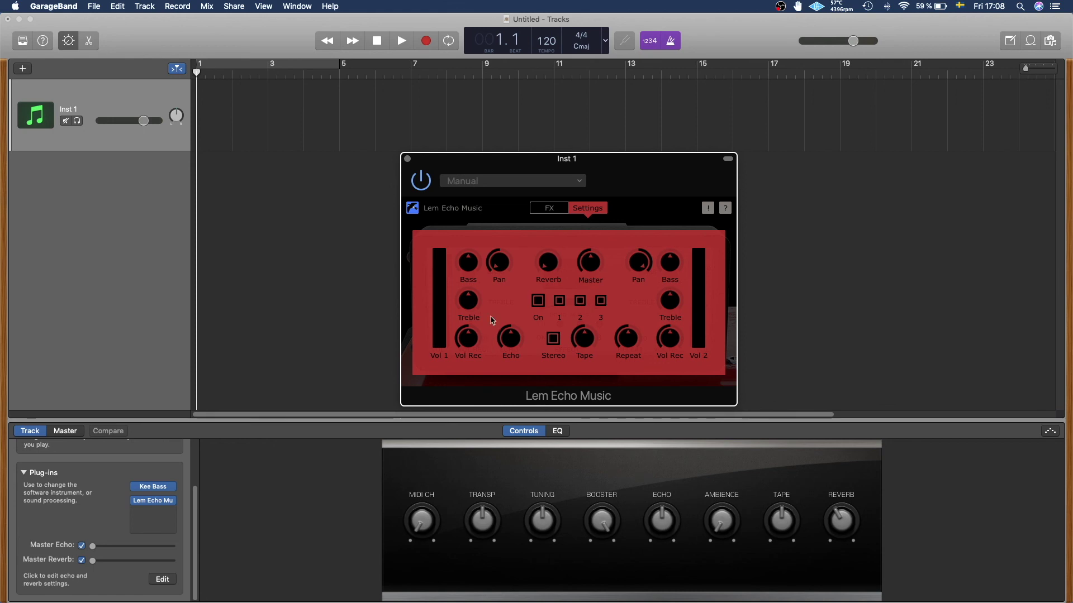
pyautogui.click(548, 210)
# - Keep the Manual preset and close the Lem Echo Music window
pyautogui.click(541, 183)
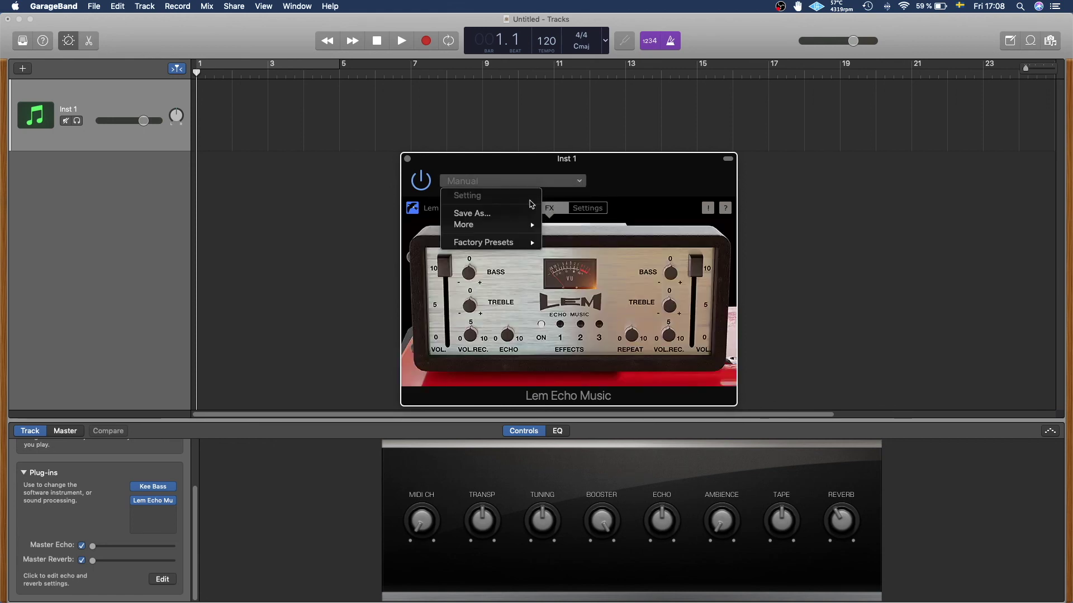
pyautogui.moveTo(517, 248)
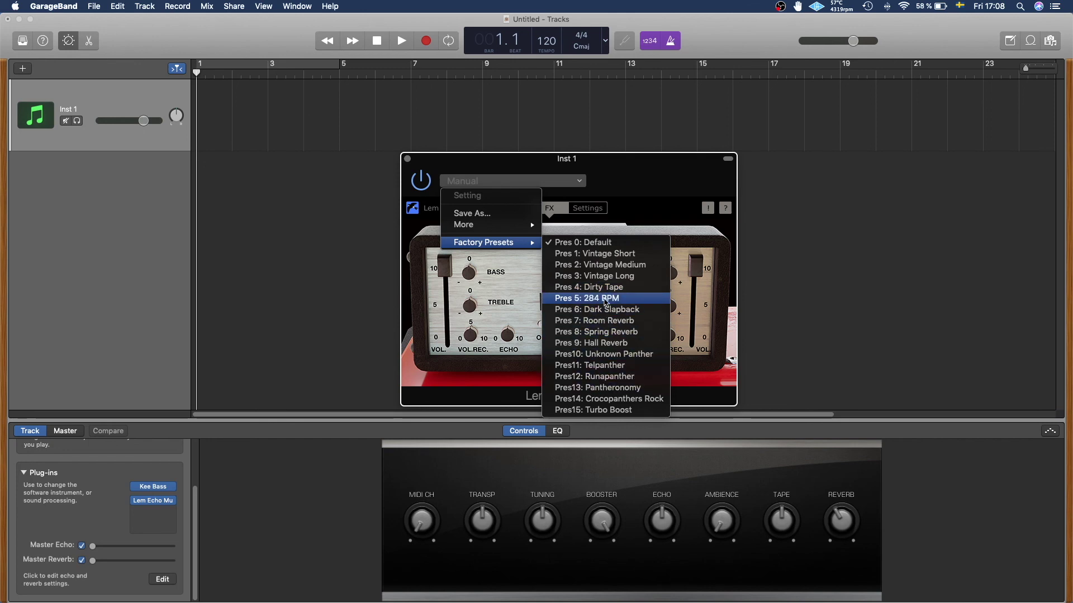
pyautogui.click(526, 189)
pyautogui.click(407, 159)
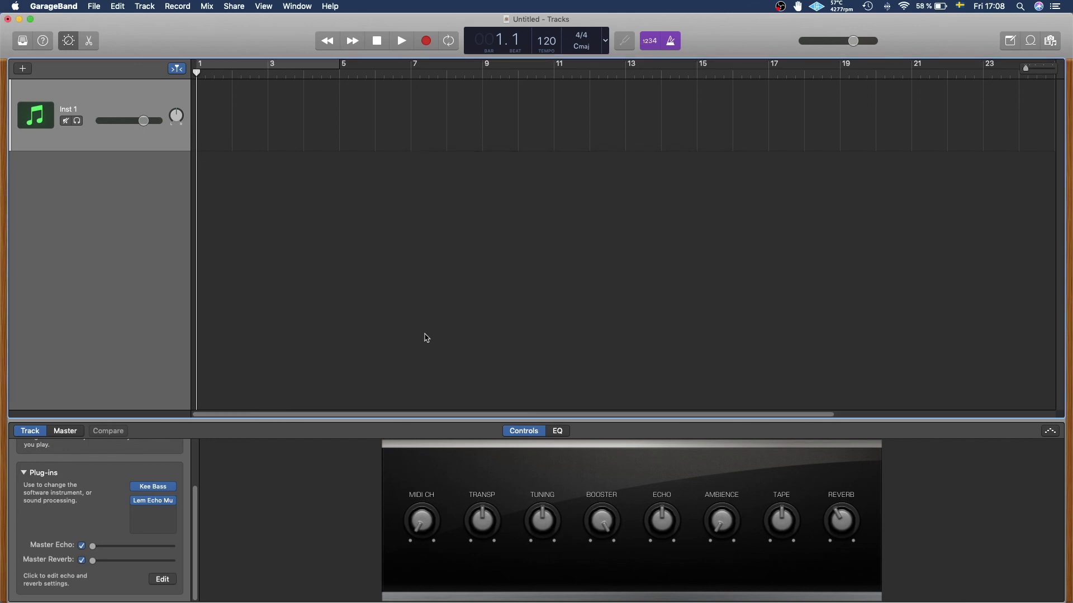